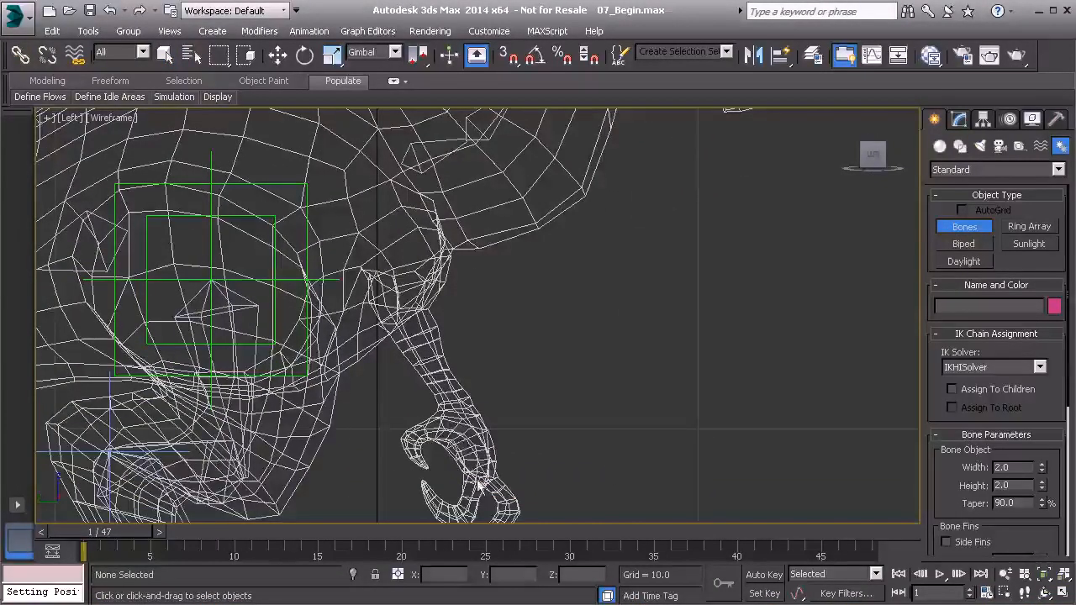
Draw a bone chain in the Left view from the shoulder through the elbow and wrist to the hand
{"action": "middle_click_drag", "start_coordinate": [446, 382], "coordinate": [407, 329]}
{"action": "left_click", "coordinate": [380, 178]}
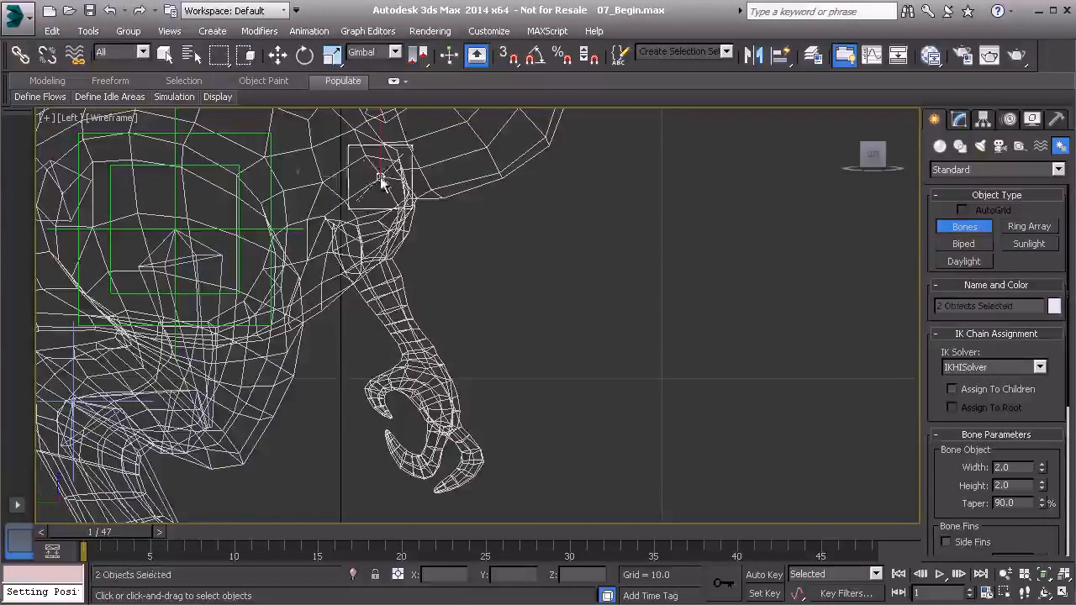
{"action": "left_click", "coordinate": [362, 273]}
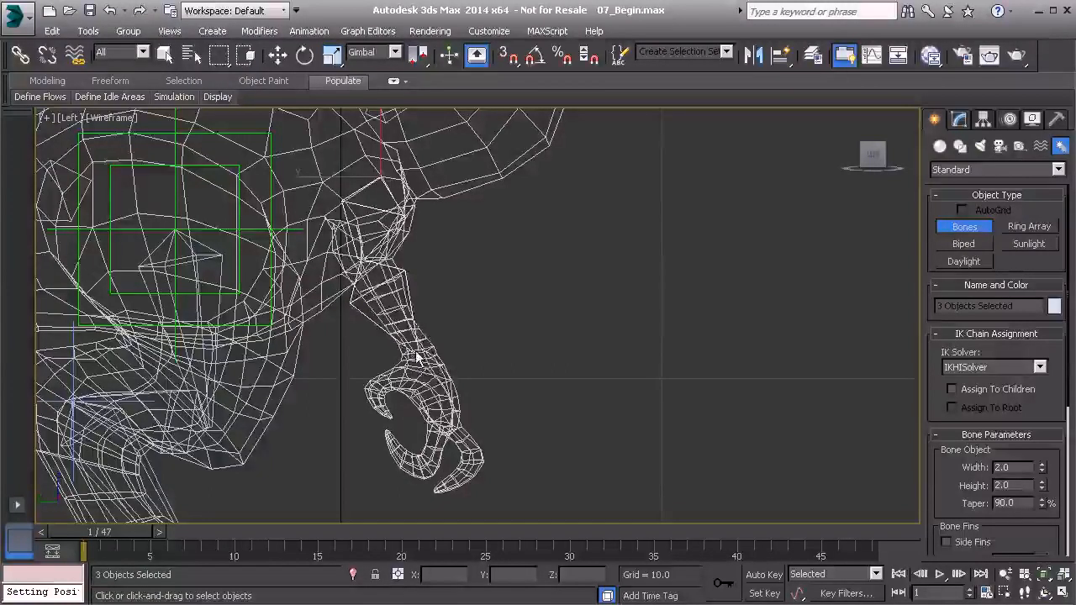
{"action": "left_click", "coordinate": [421, 361]}
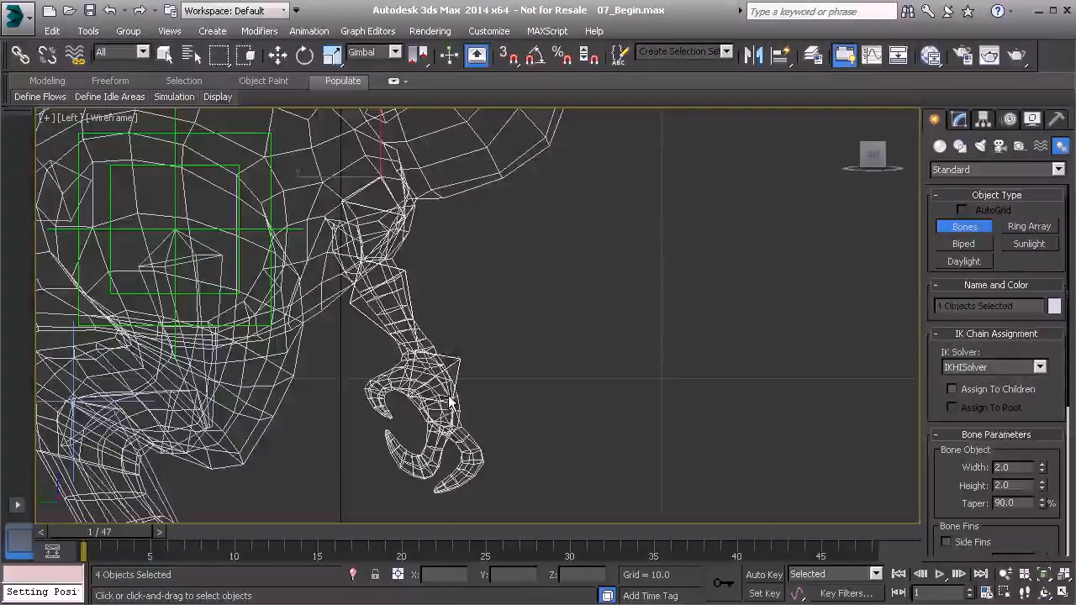
{"action": "right_click", "coordinate": [459, 448]}
{"action": "right_click", "coordinate": [542, 335]}
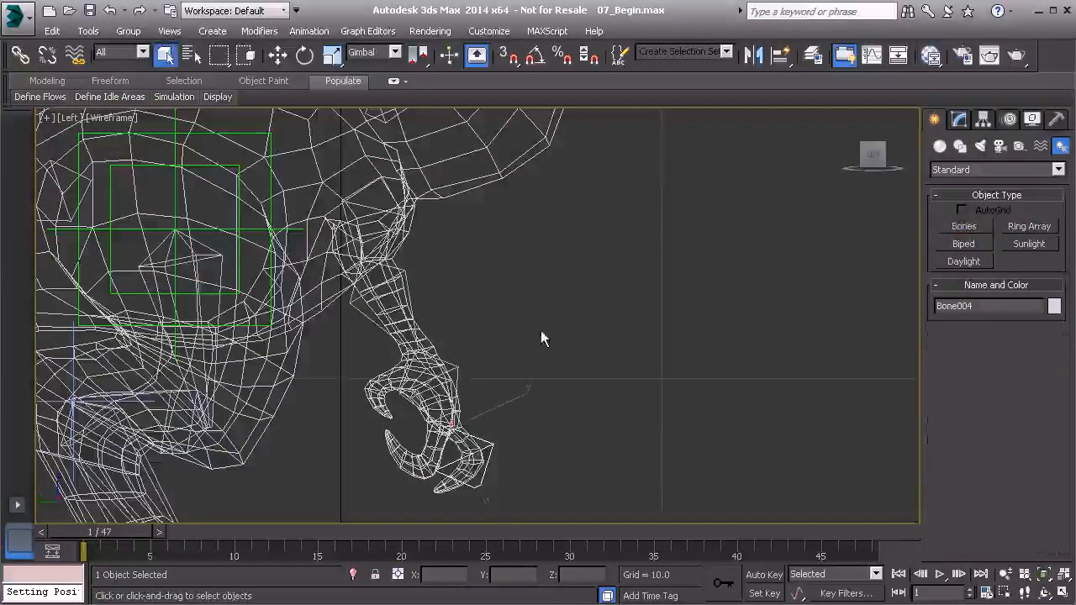
Show the Perspective view maximized and shaded, and delete the end bone of the new arm chain
{"action": "key", "text": "alt+w"}
{"action": "right_click", "coordinate": [795, 377]}
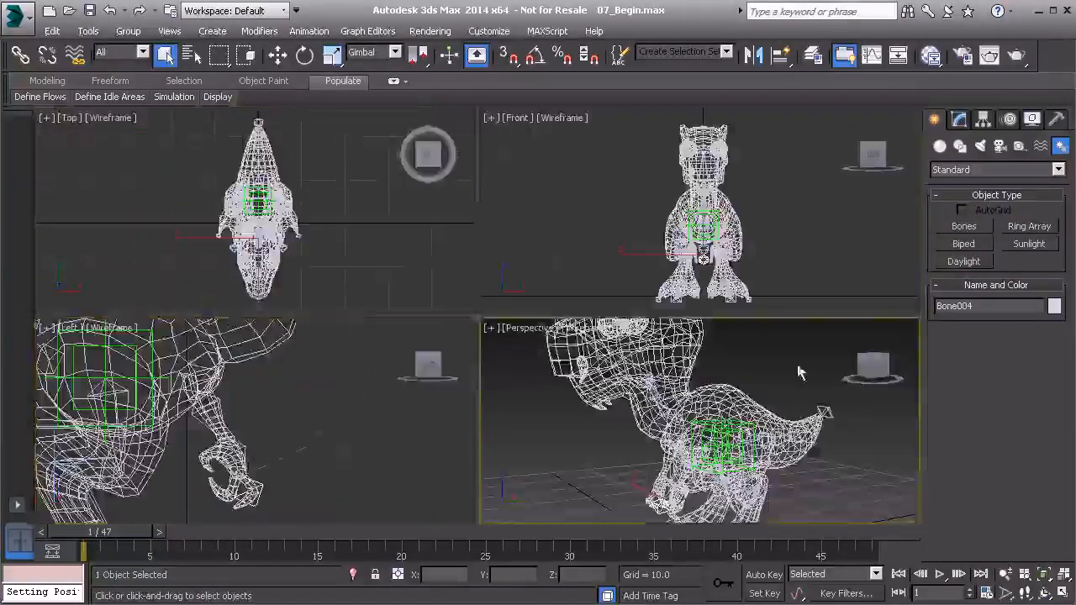
{"action": "key", "text": "alt+w"}
{"action": "mouse_move", "coordinate": [661, 403]}
{"action": "middle_mouse_down", "text": "alt"}
{"action": "mouse_move", "coordinate": [535, 348]}
{"action": "mouse_move", "coordinate": [485, 370]}
{"action": "mouse_move", "coordinate": [358, 367]}
{"action": "mouse_move", "coordinate": [451, 381]}
{"action": "mouse_move", "coordinate": [437, 360]}
{"action": "mouse_move", "coordinate": [572, 372]}
{"action": "mouse_move", "coordinate": [447, 386]}
{"action": "middle_mouse_up", "text": "alt"}
{"action": "key", "text": "F3"}
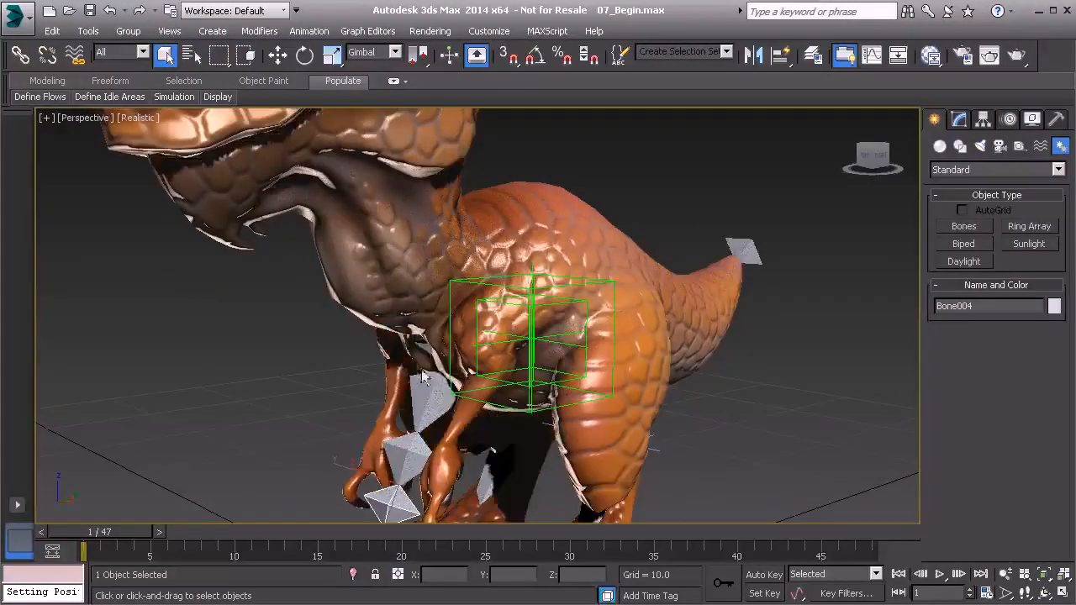
{"action": "mouse_move", "coordinate": [416, 380]}
{"action": "middle_mouse_down", "text": "alt"}
{"action": "mouse_move", "coordinate": [442, 383]}
{"action": "mouse_move", "coordinate": [398, 383]}
{"action": "middle_mouse_up", "text": "alt"}
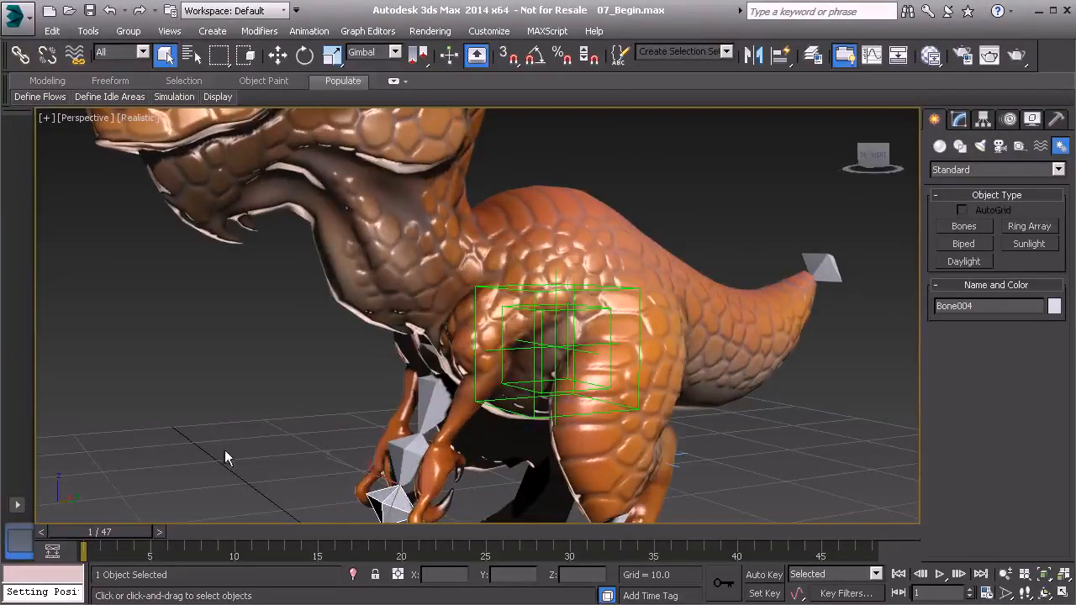
{"action": "middle_click_drag", "start_coordinate": [200, 438], "coordinate": [314, 324], "text": "alt"}
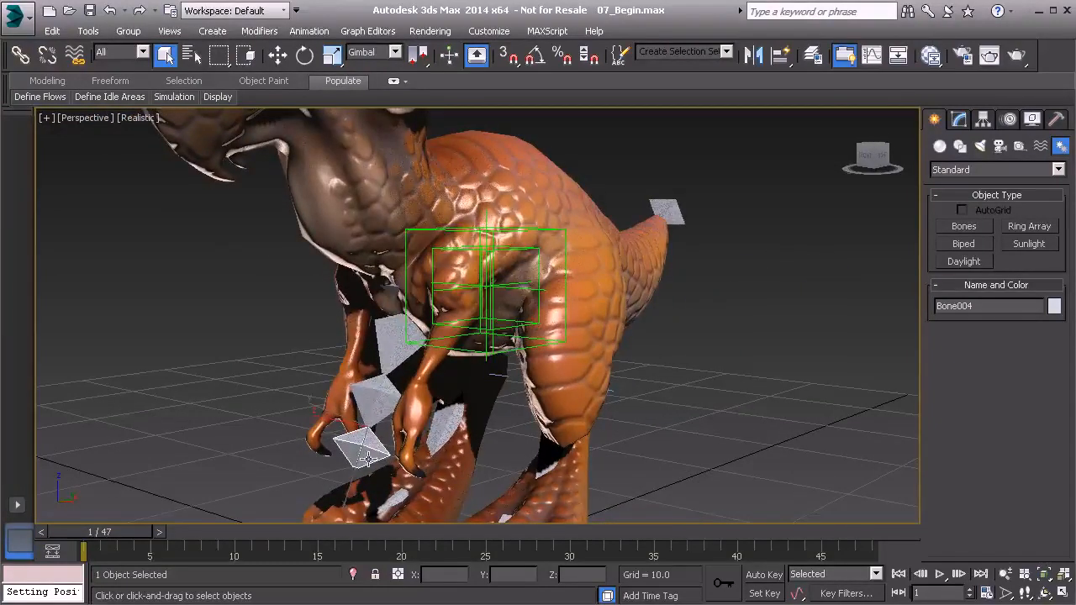
{"action": "key", "text": "Delete"}
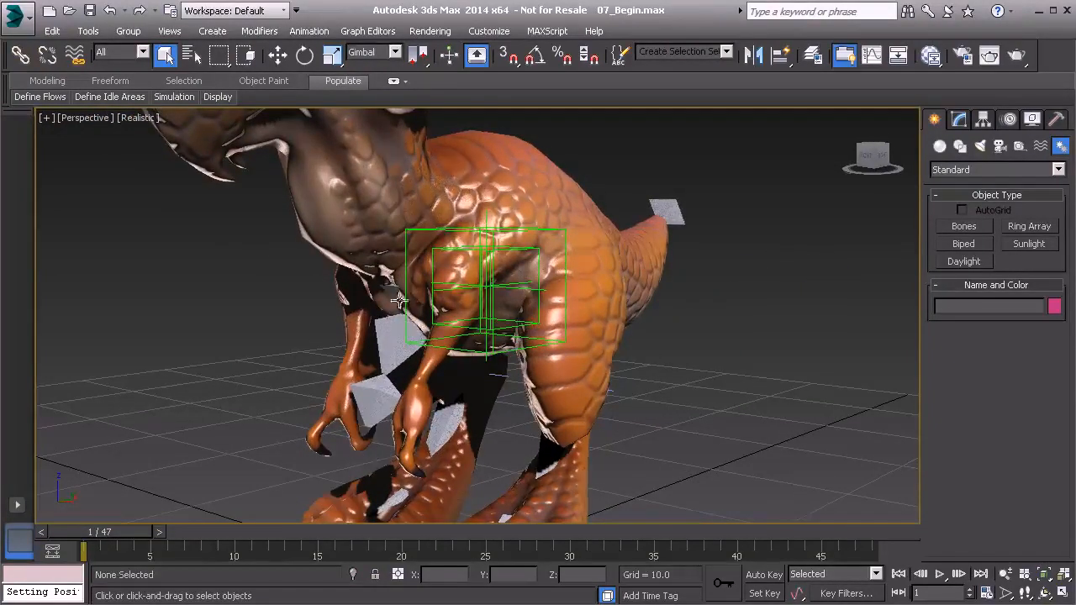
Select the three remaining arm bones and clear all text from an enlarged output area of the MAXScript Listener
{"action": "left_click", "coordinate": [385, 283]}
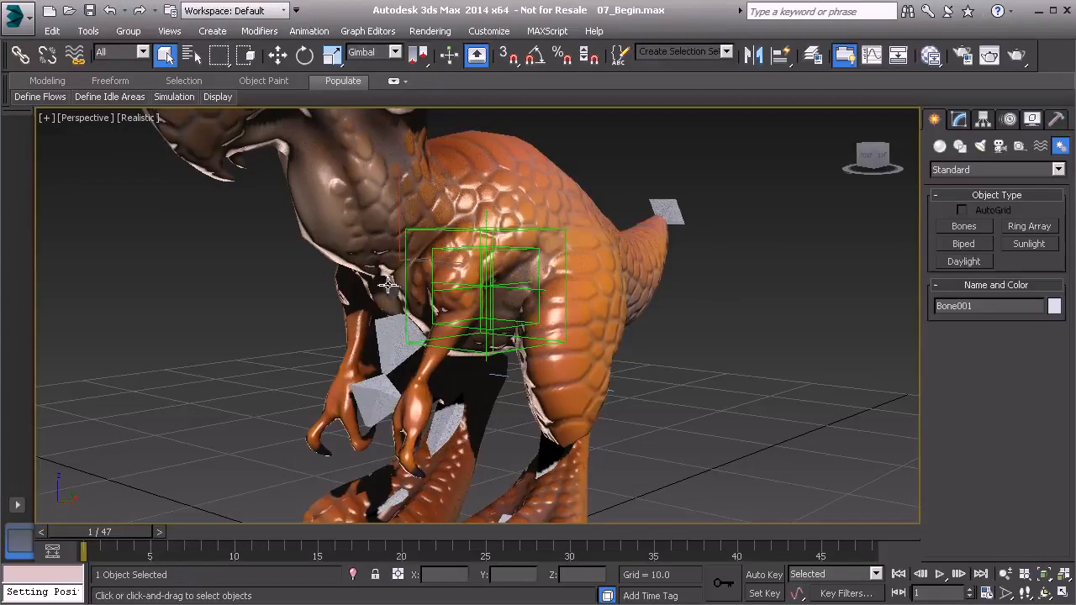
{"action": "right_click", "coordinate": [413, 340]}
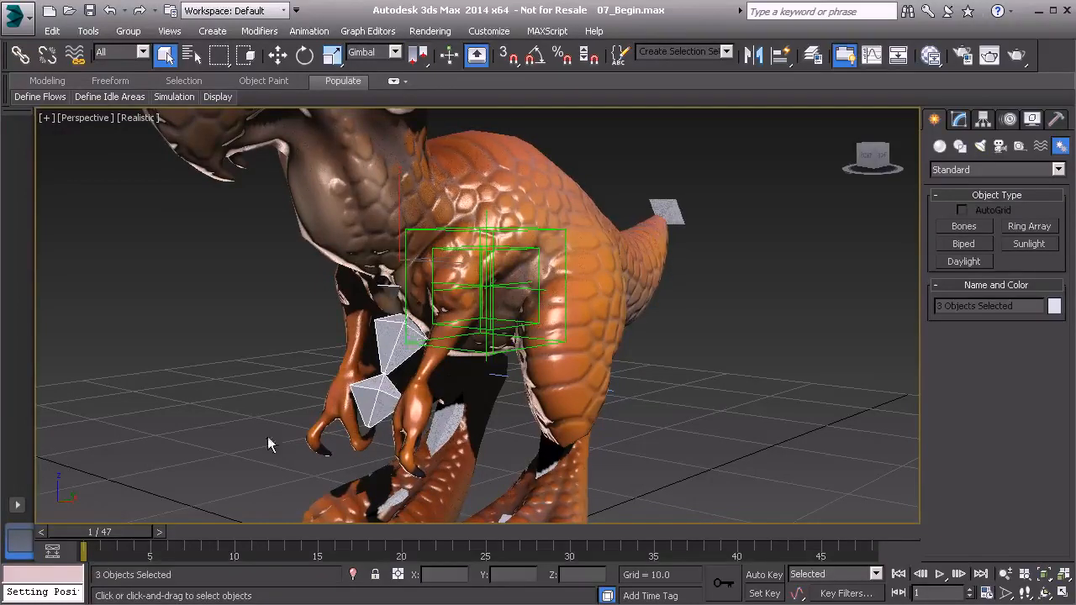
{"action": "right_click", "coordinate": [52, 577]}
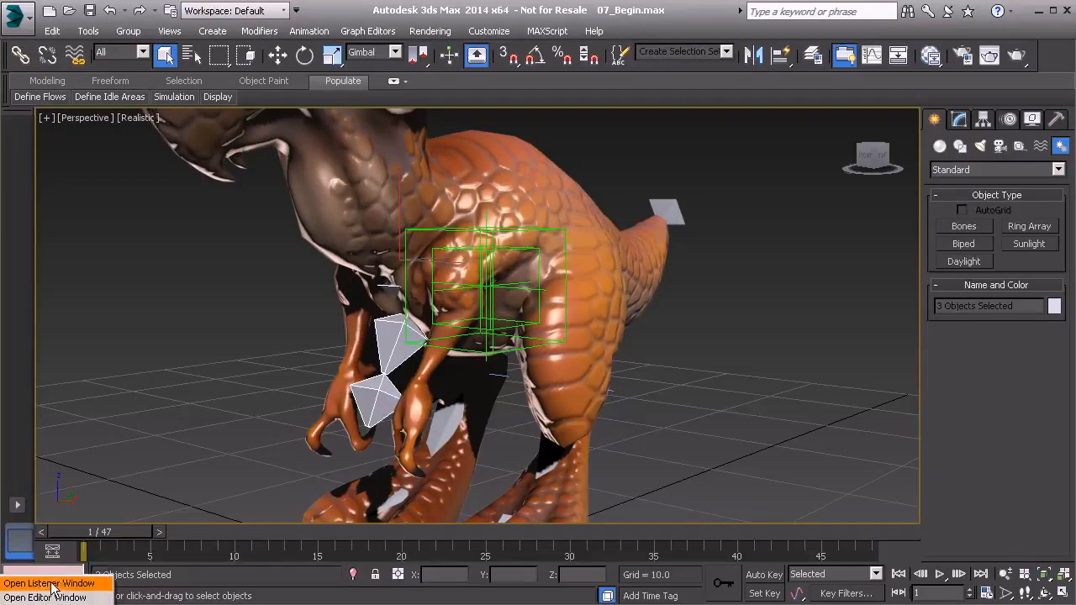
{"action": "left_click", "coordinate": [51, 584]}
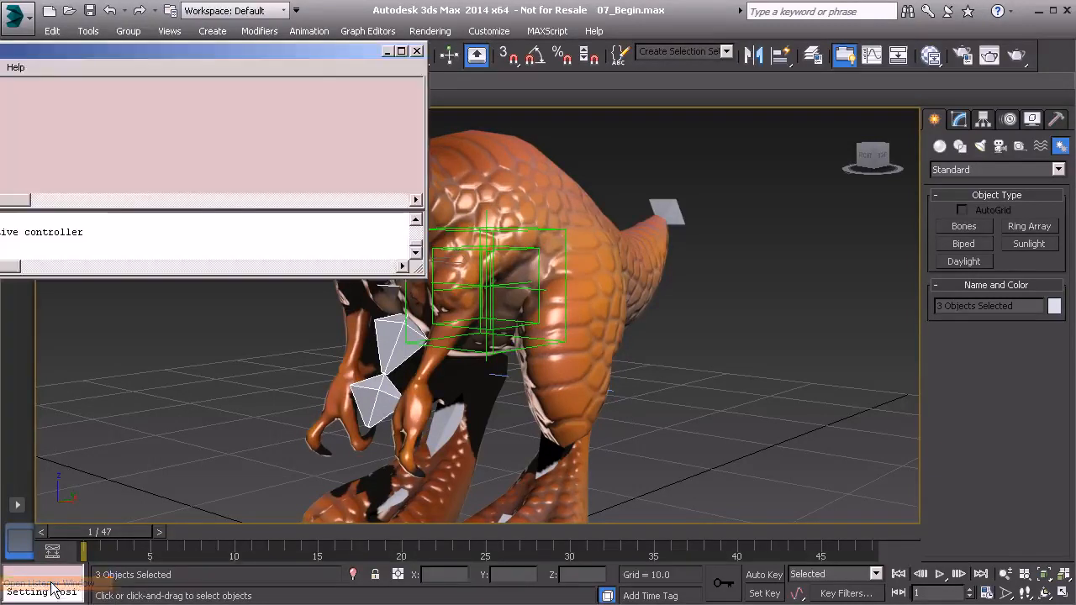
{"action": "left_click_drag", "start_coordinate": [214, 50], "coordinate": [659, 113]}
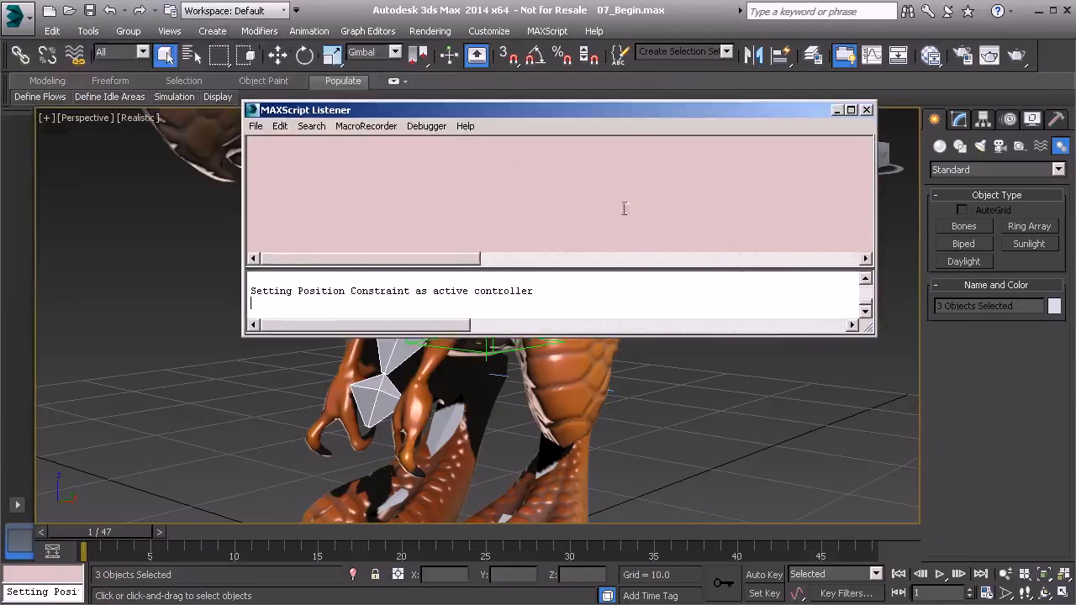
{"action": "left_click_drag", "start_coordinate": [629, 271], "coordinate": [622, 149]}
{"action": "left_click", "coordinate": [627, 233]}
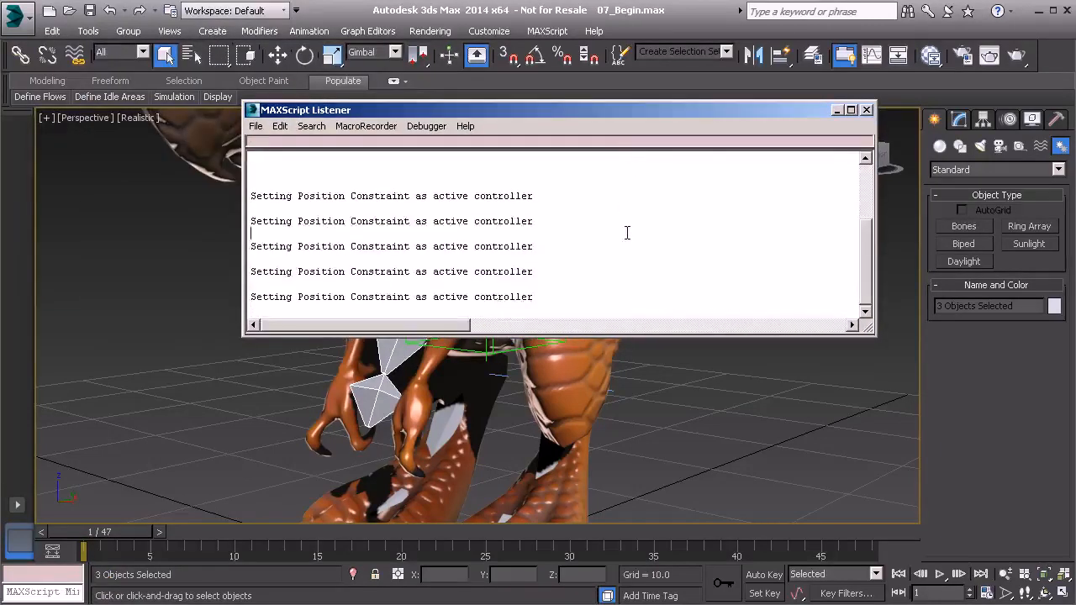
{"action": "key", "text": "ctrl+a"}
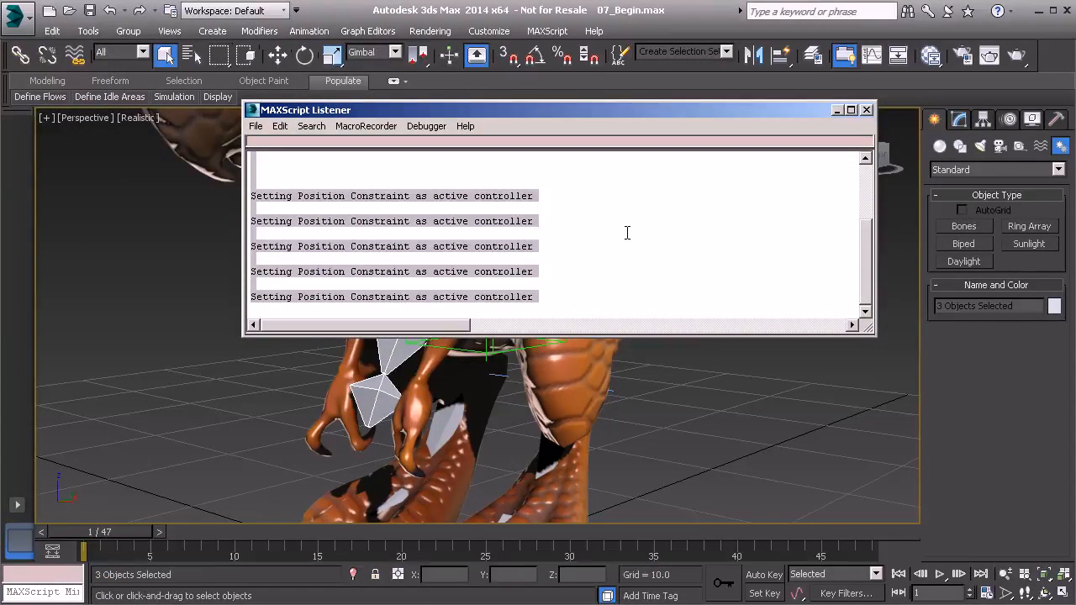
{"action": "key", "text": "Delete"}
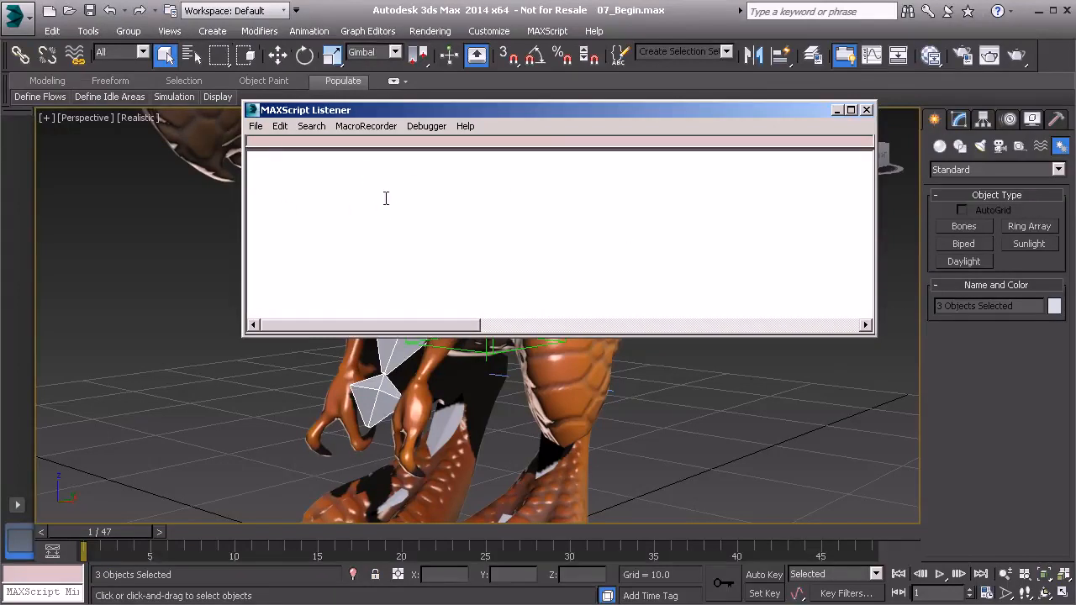
Run $.width=1 and $.height=1 on the selected arm bones, and close the MAXScript Listener
{"action": "type", "text": "$.width=1"}
{"action": "key", "text": "Return"}
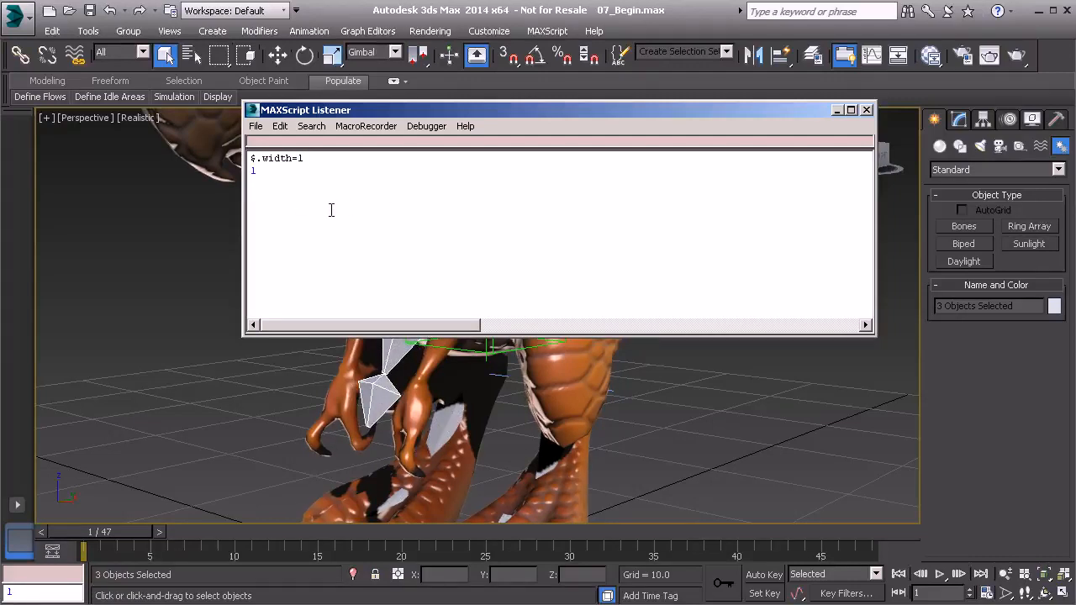
{"action": "type", "text": "$.height="}
{"action": "scroll", "coordinate": [331, 210], "scroll_direction": "up", "scroll_amount": 4, "text": "ctrl"}
{"action": "type", "text": "=1"}
{"action": "key", "text": "Return"}
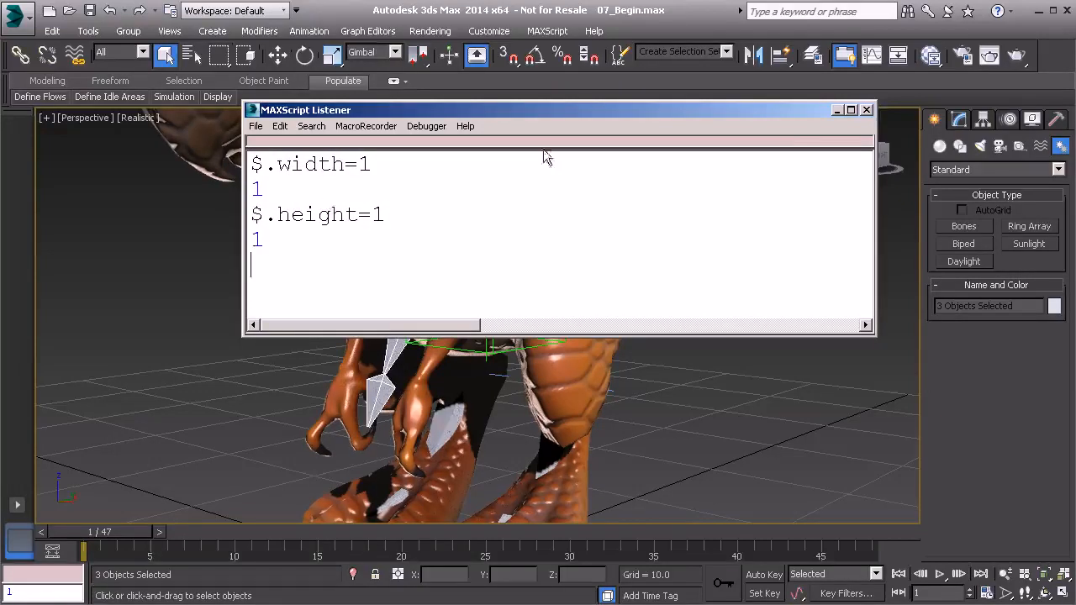
{"action": "left_click", "coordinate": [867, 110]}
Add an end bone to the hand bone with the Create End bone tool
{"action": "left_click", "coordinate": [372, 407]}
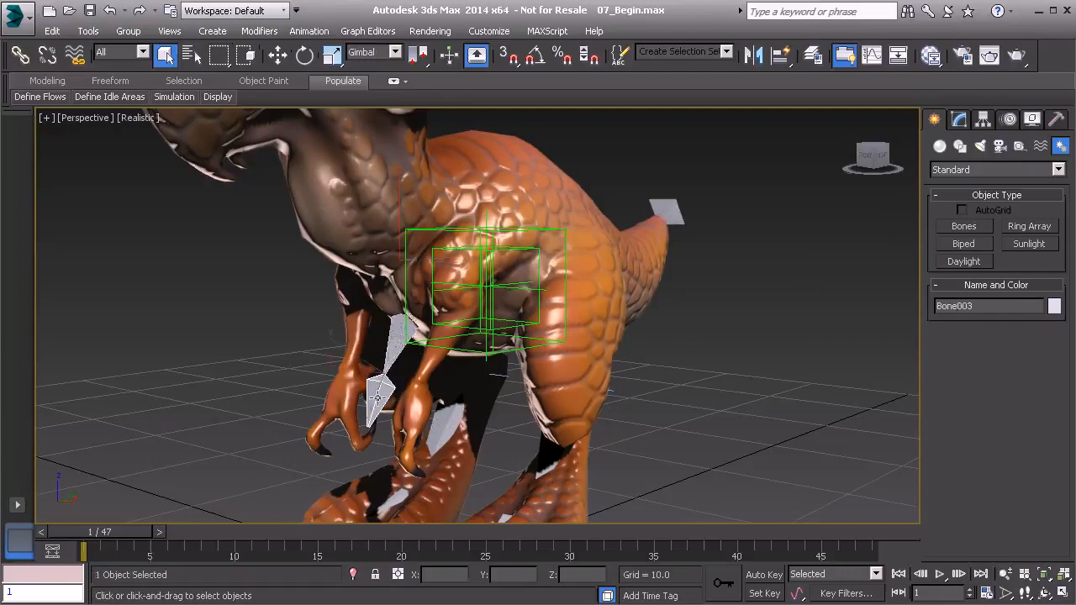
{"action": "right_click", "coordinate": [192, 258]}
{"action": "left_click", "coordinate": [278, 309]}
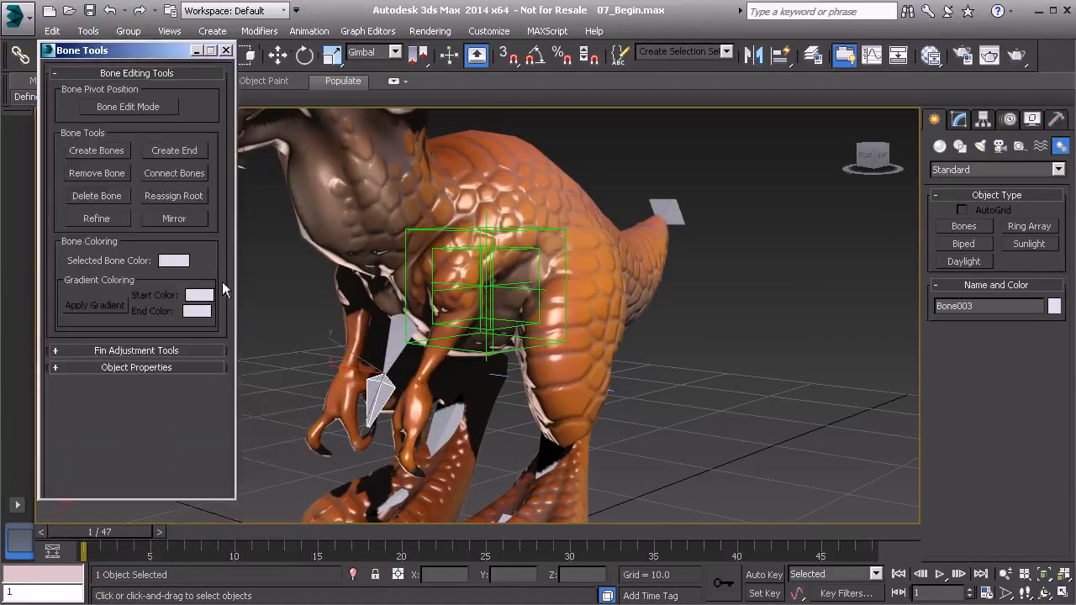
{"action": "left_click", "coordinate": [176, 149]}
{"action": "left_click", "coordinate": [226, 51]}
Select the root arm bone and move it about 2.8 units along X into the arm mesh in wireframe display
{"action": "mouse_move", "coordinate": [398, 243]}
{"action": "middle_mouse_down", "text": "alt"}
{"action": "mouse_move", "coordinate": [449, 234]}
{"action": "mouse_move", "coordinate": [399, 241]}
{"action": "middle_mouse_up", "text": "alt"}
{"action": "key", "text": "Page_Up"}
{"action": "key", "text": "Page_Up"}
{"action": "key", "text": "Page_Up"}
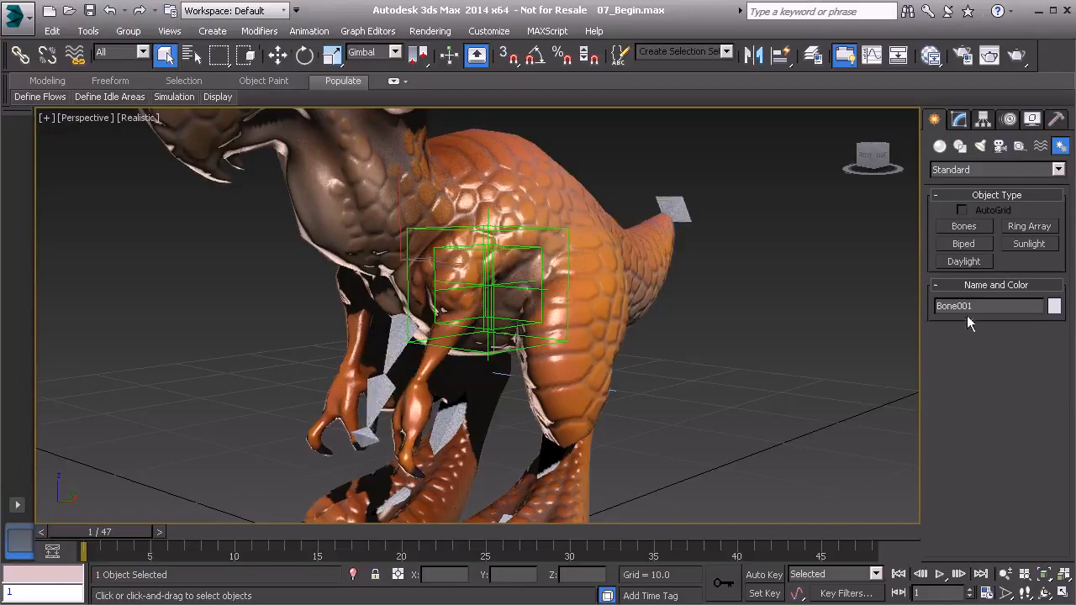
{"action": "mouse_move", "coordinate": [509, 331]}
{"action": "middle_mouse_down", "text": "alt"}
{"action": "mouse_move", "coordinate": [500, 352]}
{"action": "mouse_move", "coordinate": [475, 337]}
{"action": "middle_mouse_up", "text": "alt"}
{"action": "key", "text": "F3"}
{"action": "key", "text": "w"}
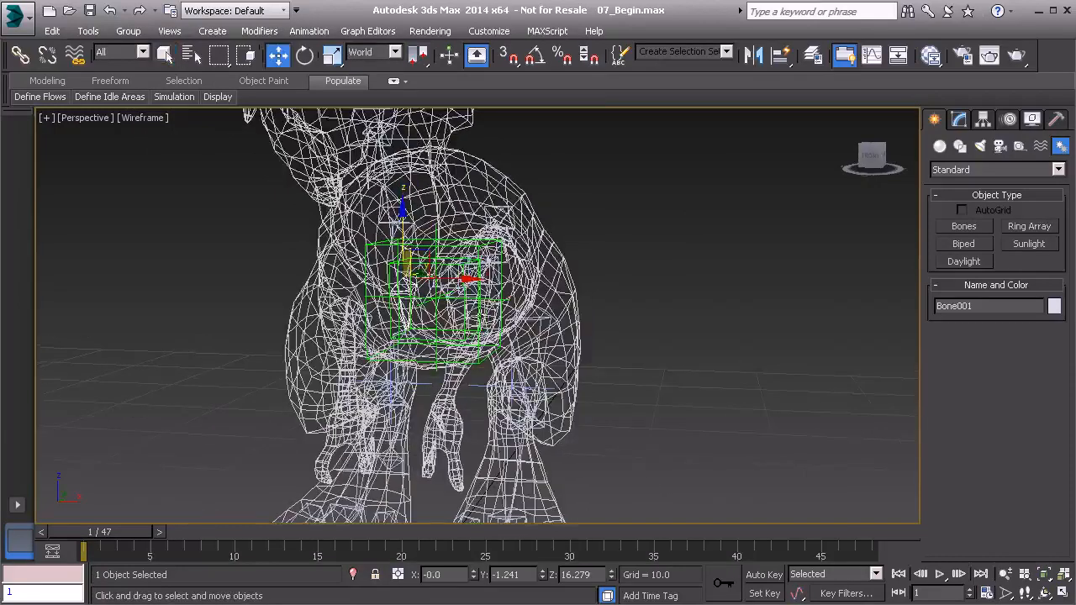
{"action": "left_click_drag", "start_coordinate": [468, 279], "coordinate": [517, 280]}
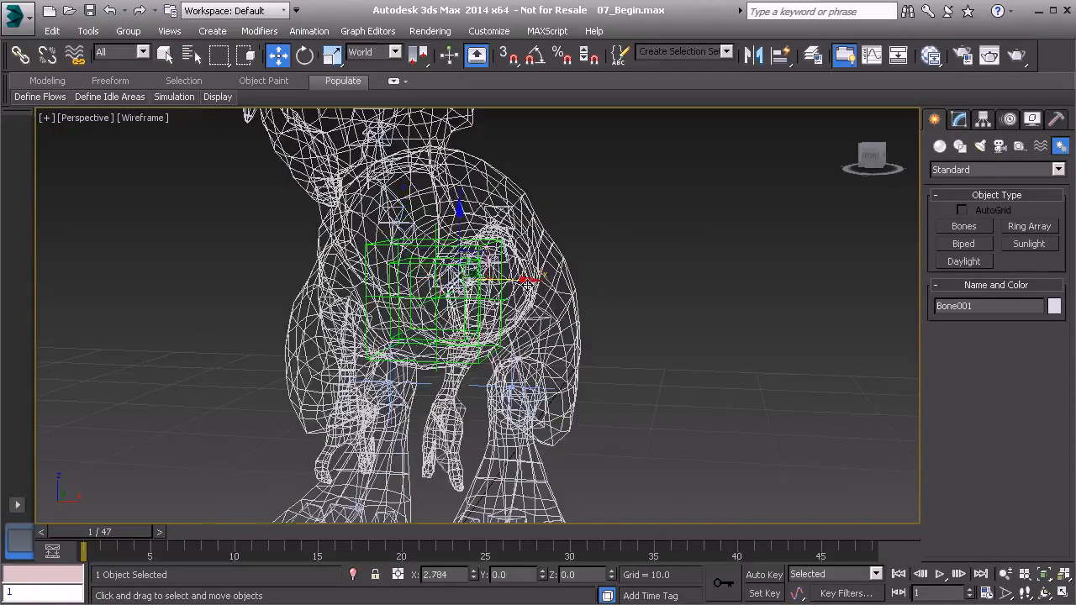
Rotate the upper-arm bone in the Local coordinate system to line the chain up with the arm mesh
{"action": "middle_click_drag", "start_coordinate": [466, 416], "coordinate": [665, 322], "text": "alt"}
{"action": "scroll", "coordinate": [539, 334], "scroll_direction": "up", "scroll_amount": 5}
{"action": "scroll", "coordinate": [467, 307], "scroll_direction": "down", "scroll_amount": 3}
{"action": "middle_click_drag", "start_coordinate": [484, 277], "coordinate": [437, 252], "text": "alt"}
{"action": "key", "text": "e"}
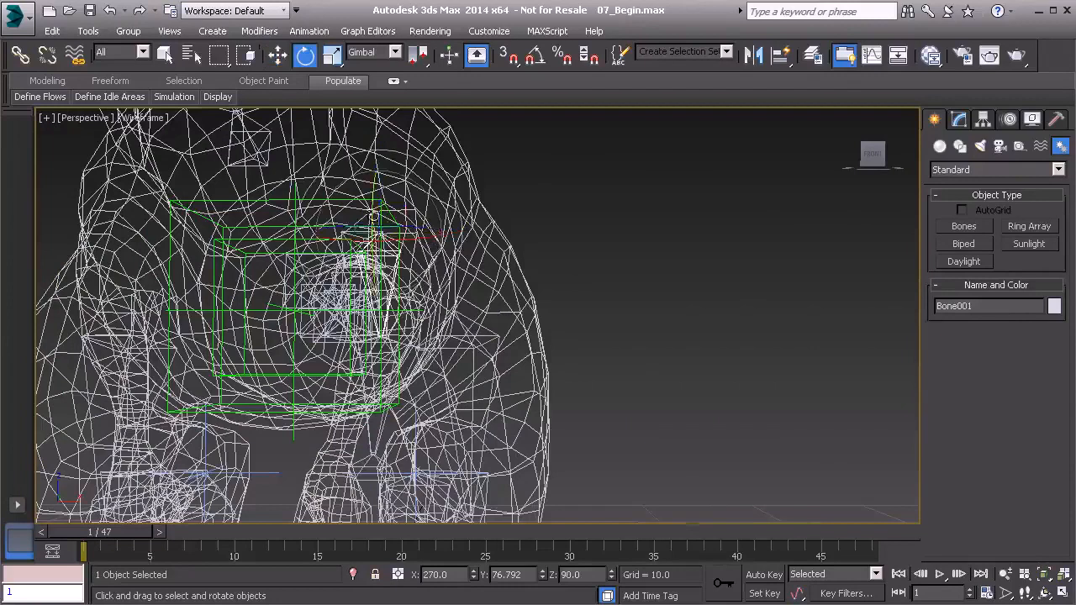
{"action": "left_click", "coordinate": [372, 52]}
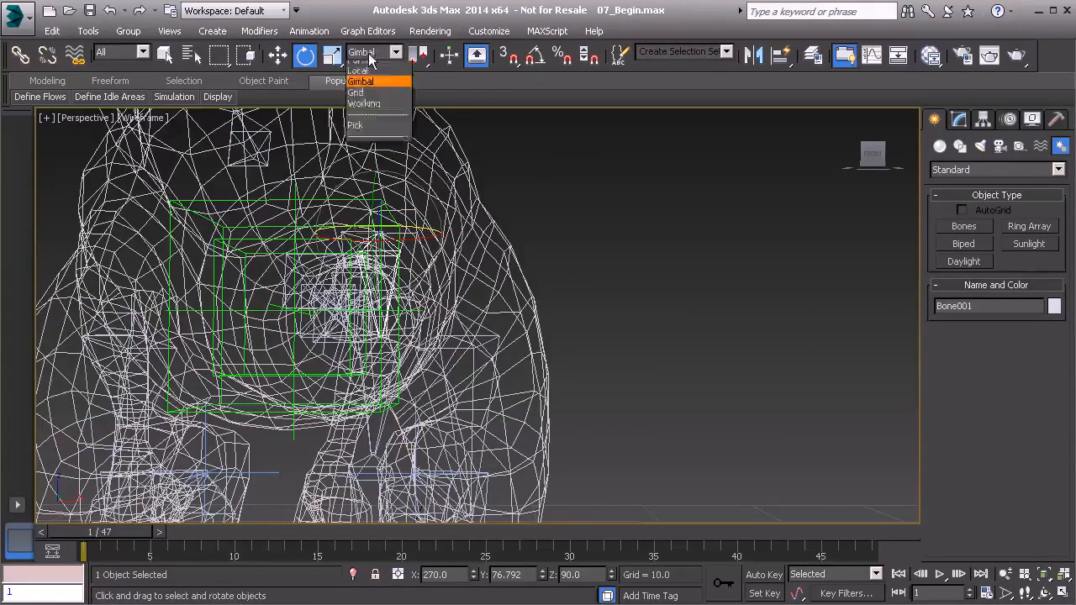
{"action": "left_click", "coordinate": [381, 111]}
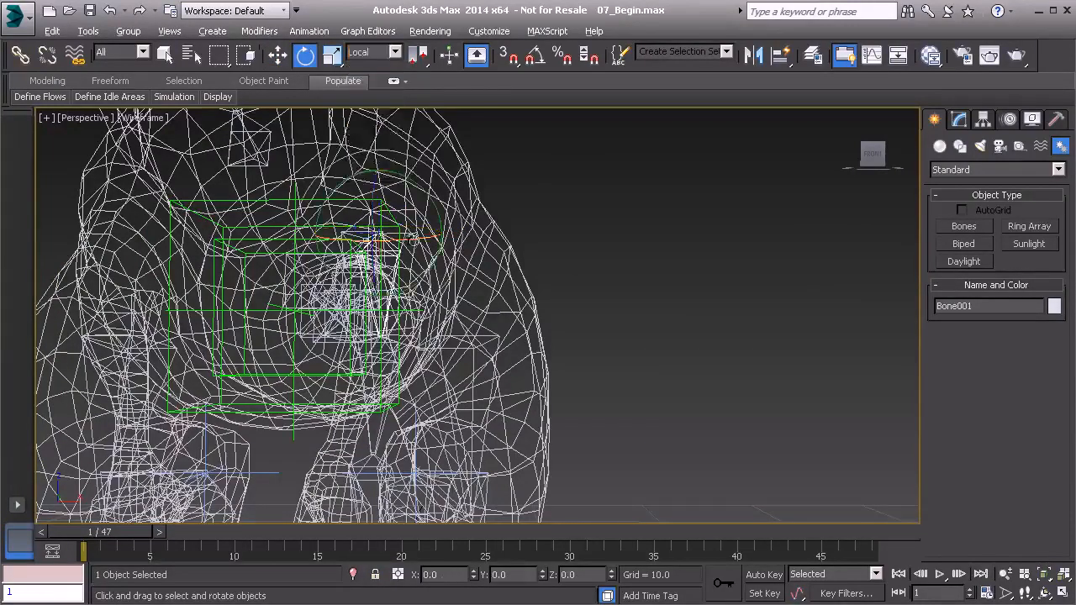
{"action": "middle_click_drag", "start_coordinate": [379, 243], "coordinate": [388, 241], "text": "alt"}
{"action": "left_click_drag", "start_coordinate": [400, 240], "coordinate": [373, 244]}
Rotate the hand bone about its local X axis to match the orientation of the hand mesh
{"action": "middle_click_drag", "start_coordinate": [374, 244], "coordinate": [360, 166], "text": "alt"}
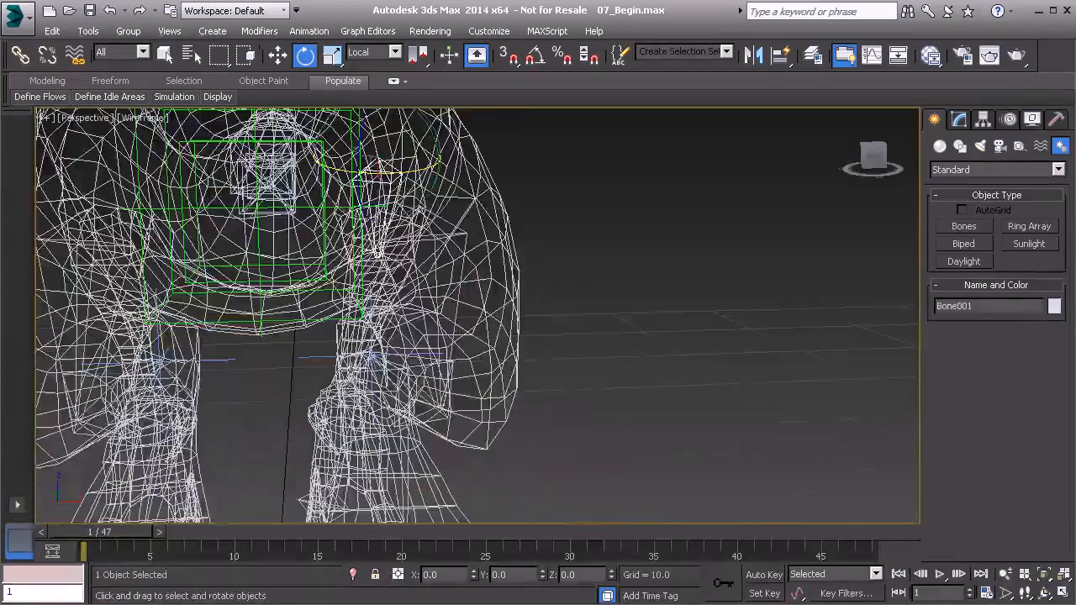
{"action": "left_click", "coordinate": [370, 378]}
{"action": "mouse_move", "coordinate": [370, 379]}
{"action": "middle_mouse_down", "text": "alt"}
{"action": "mouse_move", "coordinate": [376, 387]}
{"action": "mouse_move", "coordinate": [379, 356]}
{"action": "mouse_move", "coordinate": [370, 361]}
{"action": "middle_mouse_up", "text": "alt"}
{"action": "scroll", "coordinate": [370, 362], "scroll_direction": "up", "scroll_amount": 5}
{"action": "scroll", "coordinate": [370, 362], "scroll_direction": "down", "scroll_amount": 3}
{"action": "middle_click_drag", "start_coordinate": [349, 296], "coordinate": [311, 295], "text": "alt"}
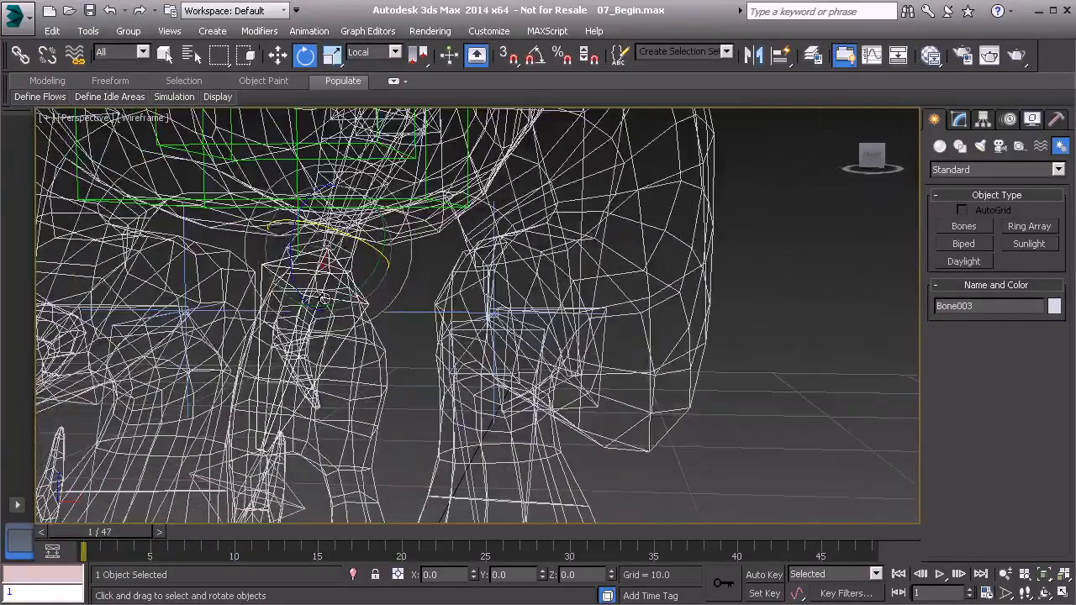
{"action": "left_click_drag", "start_coordinate": [350, 296], "coordinate": [361, 291]}
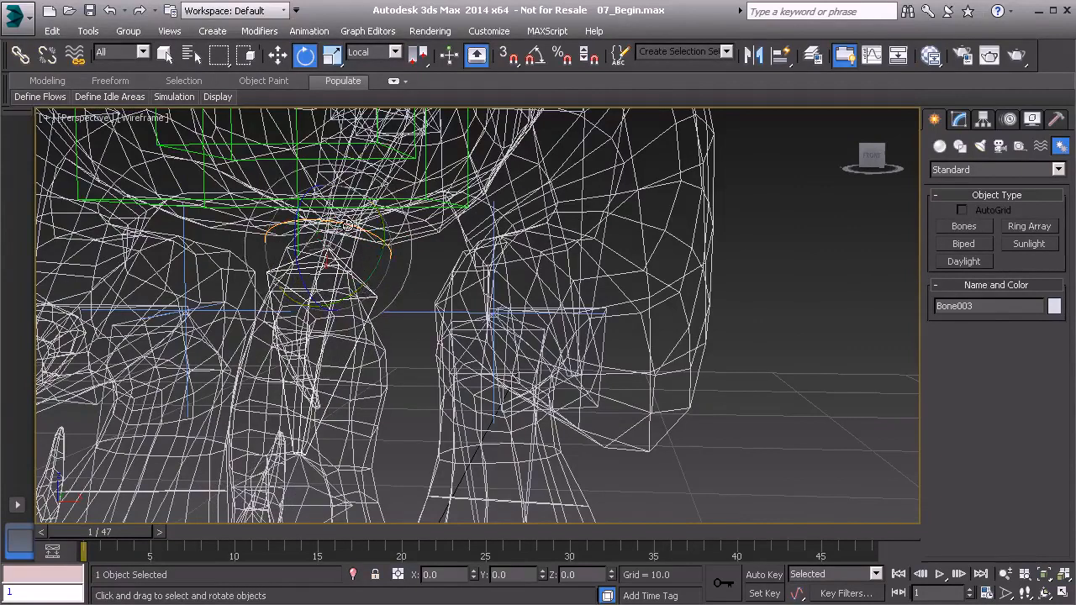
{"action": "left_click_drag", "start_coordinate": [359, 232], "coordinate": [369, 237]}
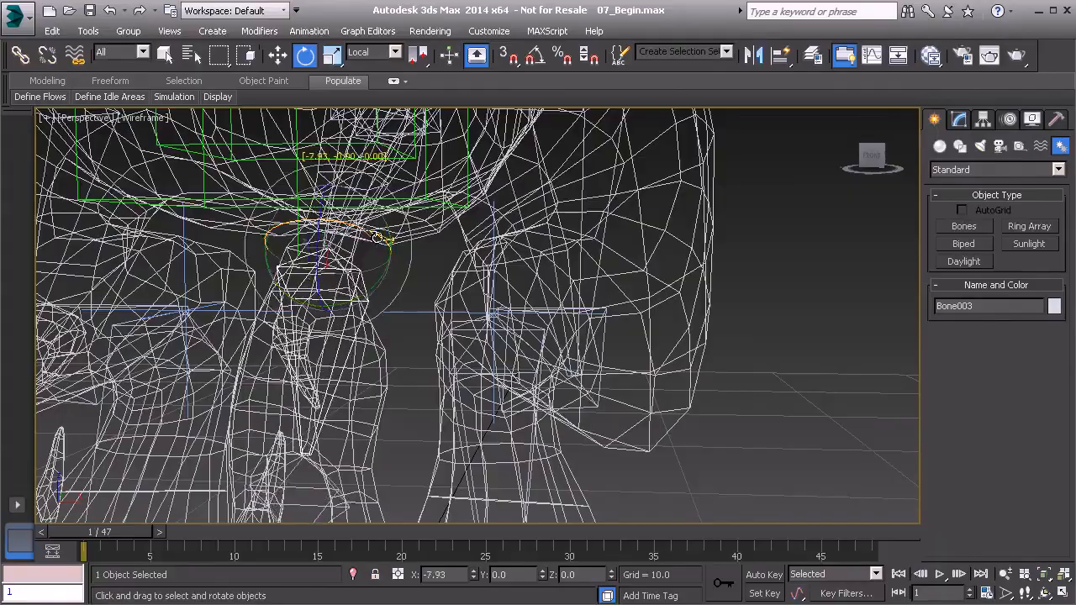
{"action": "left_click_drag", "start_coordinate": [378, 239], "coordinate": [385, 240]}
Select the whole arm bone chain from its root bone and freeze the transforms of all four bones
{"action": "middle_click_drag", "start_coordinate": [385, 240], "coordinate": [434, 226], "text": "alt"}
{"action": "scroll", "coordinate": [353, 210], "scroll_direction": "down", "scroll_amount": 3}
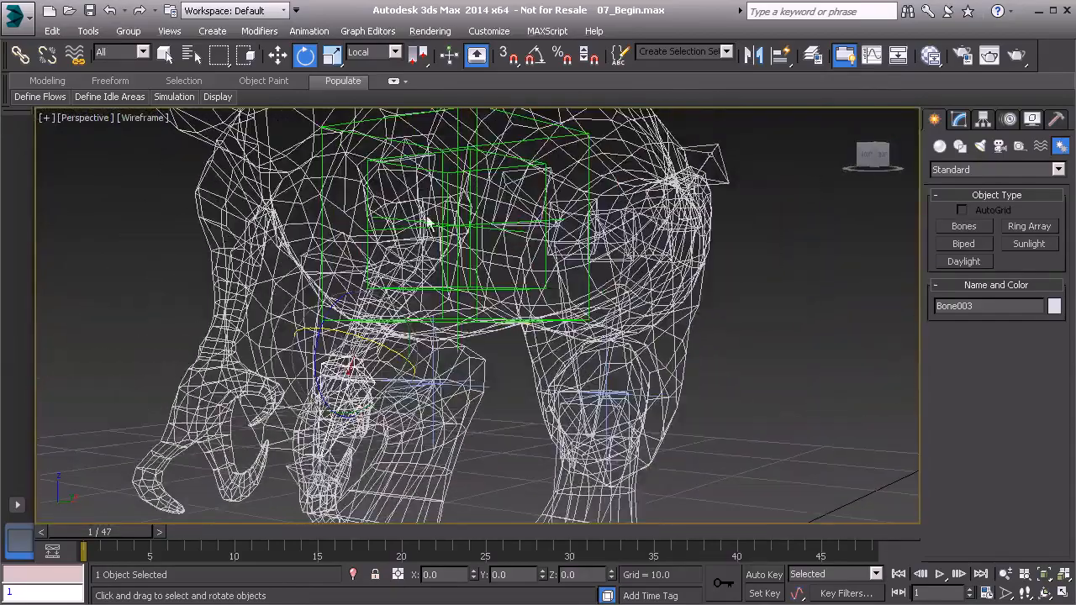
{"action": "left_click", "coordinate": [409, 145]}
{"action": "left_click", "coordinate": [408, 140]}
{"action": "scroll", "coordinate": [409, 140], "scroll_direction": "up", "scroll_amount": 2}
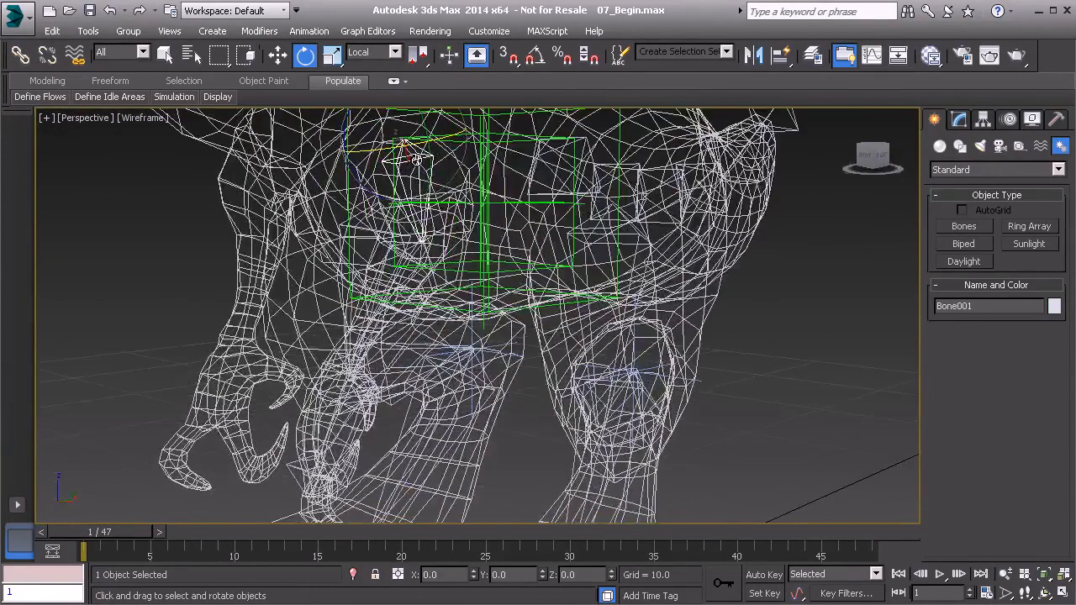
{"action": "double_click", "coordinate": [416, 159]}
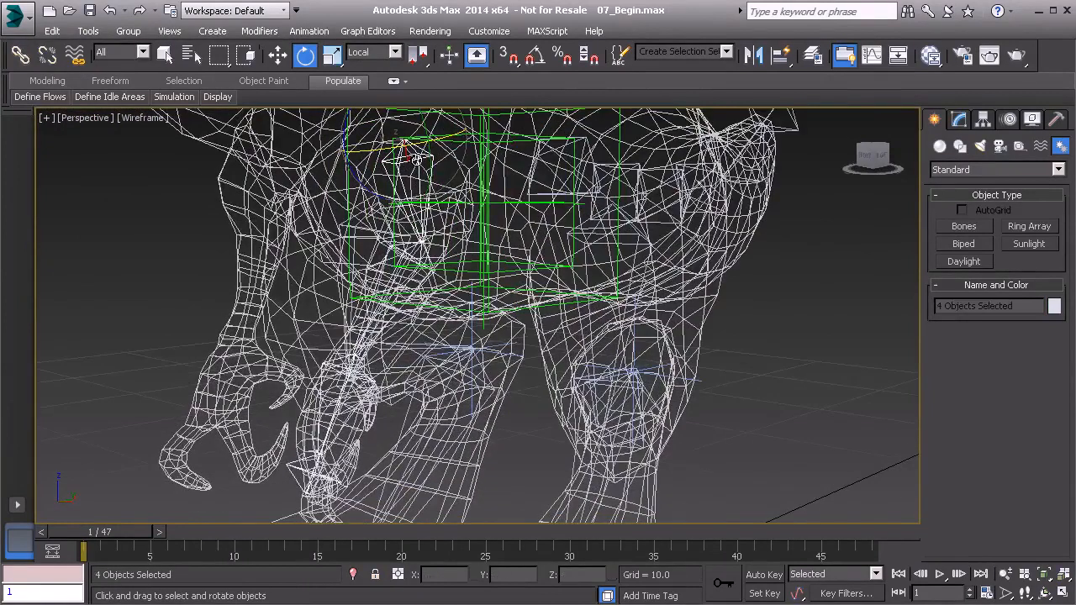
{"action": "middle_click_drag", "start_coordinate": [338, 313], "coordinate": [427, 312], "text": "alt"}
{"action": "right_click", "coordinate": [664, 303]}
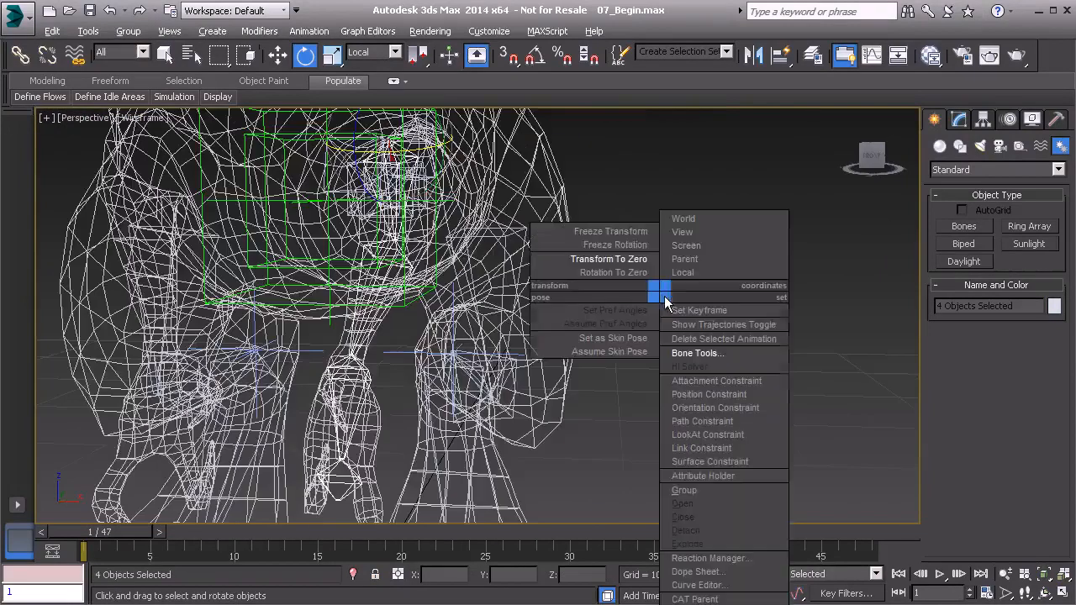
{"action": "left_click", "coordinate": [620, 231]}
{"action": "left_click", "coordinate": [485, 459]}
Add the selected arm bones to the Skeleton layer in the layer manager
{"action": "middle_click_drag", "start_coordinate": [538, 397], "coordinate": [464, 385], "text": "alt"}
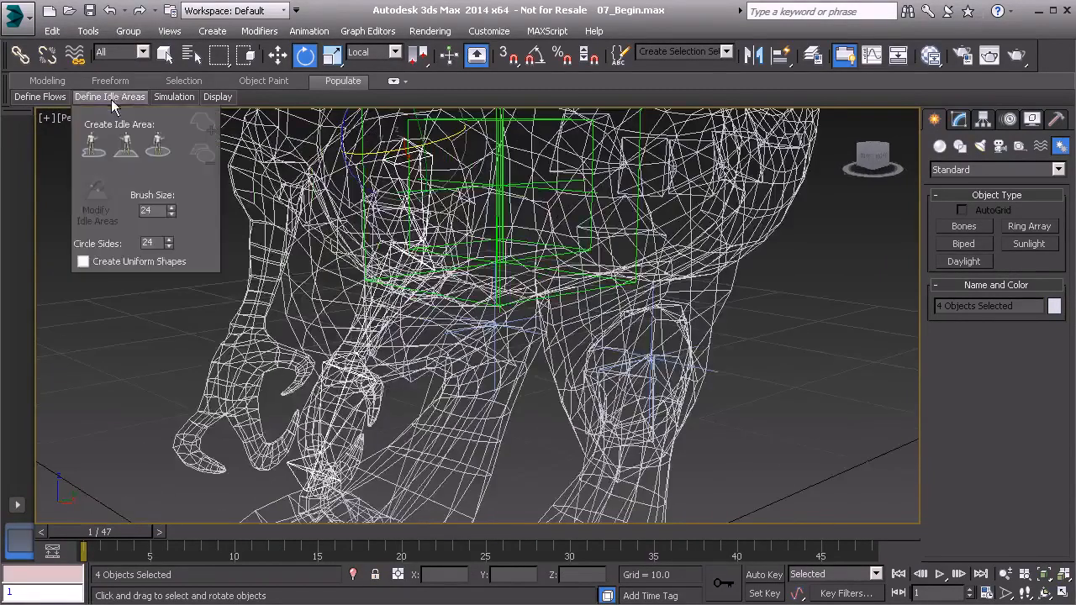
{"action": "left_click", "coordinate": [88, 31]}
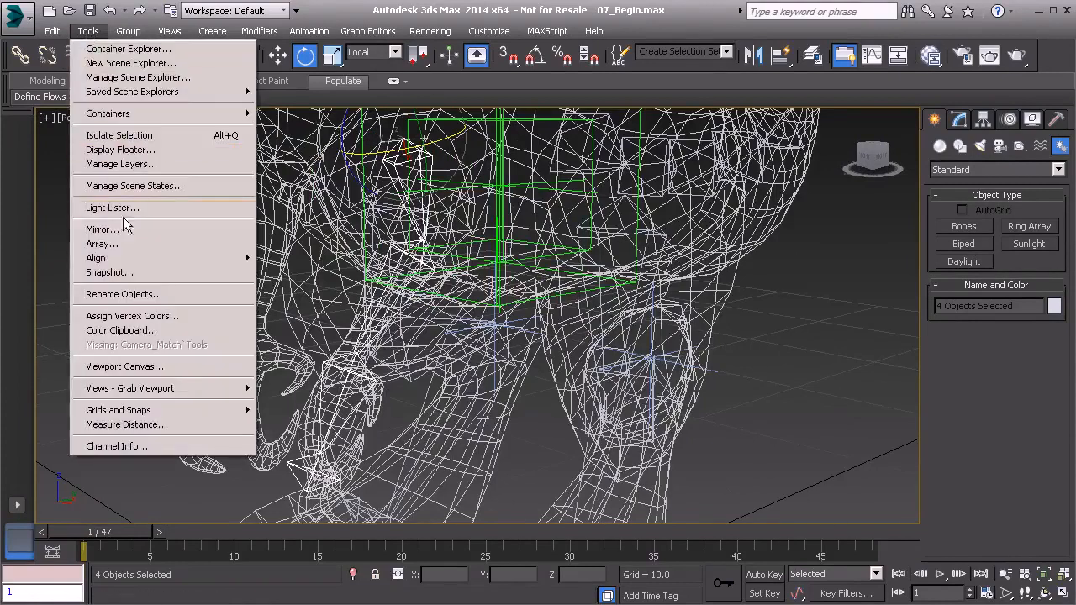
{"action": "left_click", "coordinate": [139, 164]}
{"action": "left_click", "coordinate": [108, 193]}
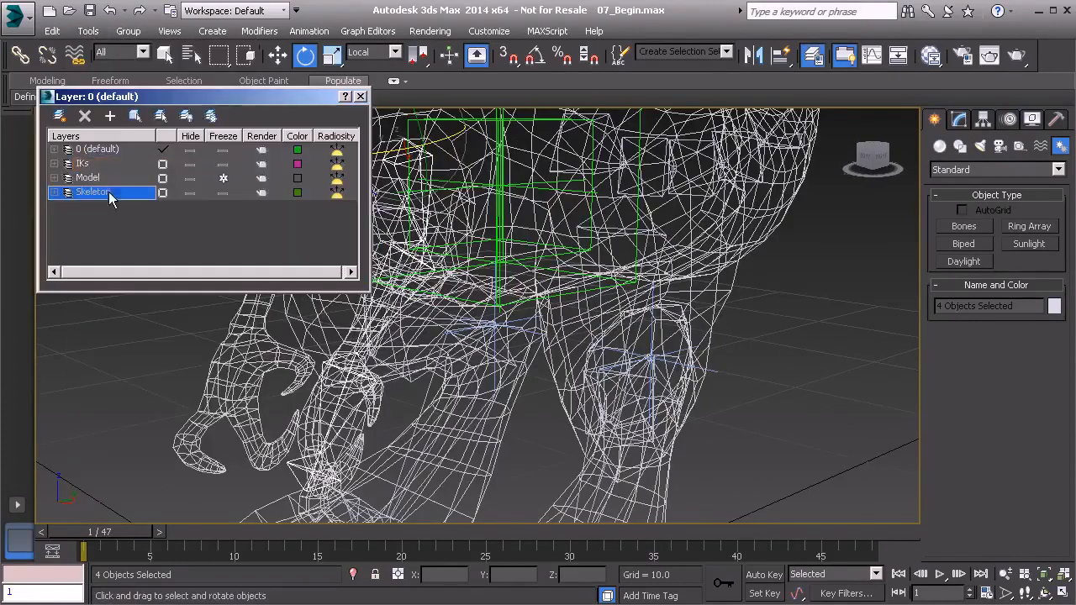
{"action": "left_click", "coordinate": [360, 96]}
Rename the root arm bone Bn_L_Shoulder01 and copy its name
{"action": "middle_click_drag", "start_coordinate": [427, 217], "coordinate": [433, 261]}
{"action": "left_click", "coordinate": [394, 209]}
{"action": "left_click", "coordinate": [974, 305]}
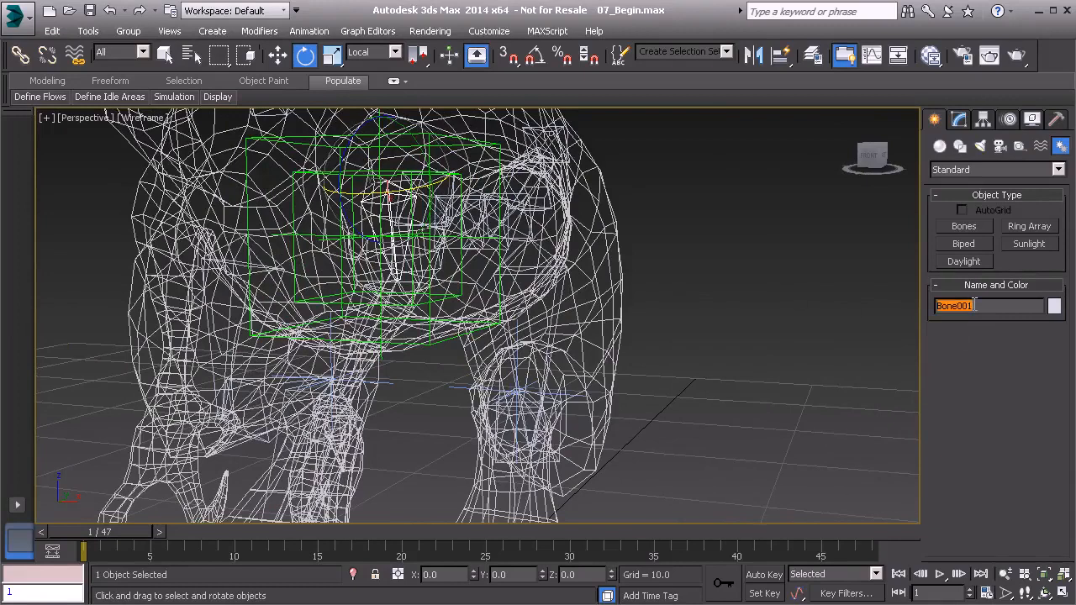
{"action": "type", "text": "B"}
{"action": "type", "text": "n_L_Shoulder"}
{"action": "double_click", "coordinate": [998, 308]}
{"action": "key", "text": "ctrl+c"}
Rename the second arm bone by reusing the copied shoulder name and replacing the Shoulder part with Fore
{"action": "middle_click_drag", "start_coordinate": [364, 310], "coordinate": [440, 292], "text": "alt"}
{"action": "left_click", "coordinate": [377, 311]}
{"action": "double_click", "coordinate": [932, 309]}
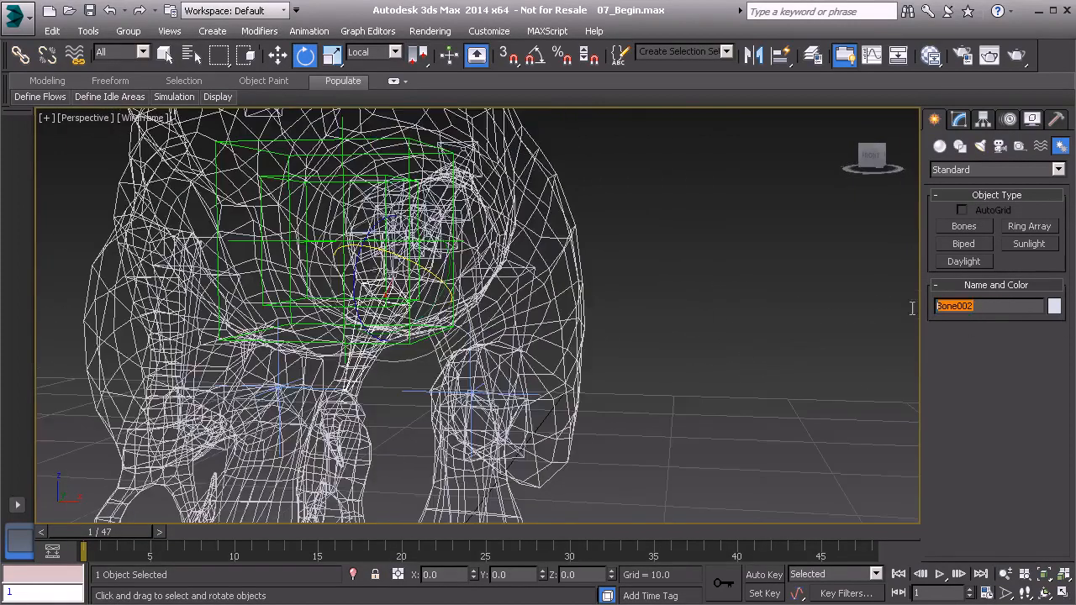
{"action": "key", "text": "ctrl+v"}
{"action": "left_click_drag", "start_coordinate": [961, 306], "coordinate": [996, 325]}
{"action": "type", "text": "Fore"}
Rename the hand bone Bn_L_Wrist01, based on the copied bone name
{"action": "middle_click_drag", "start_coordinate": [533, 496], "coordinate": [384, 361], "text": "alt"}
{"action": "left_click", "coordinate": [355, 347]}
{"action": "left_click_drag", "start_coordinate": [980, 306], "coordinate": [999, 321]}
{"action": "key", "text": "ctrl+v"}
{"action": "type", "text": "Wrist"}
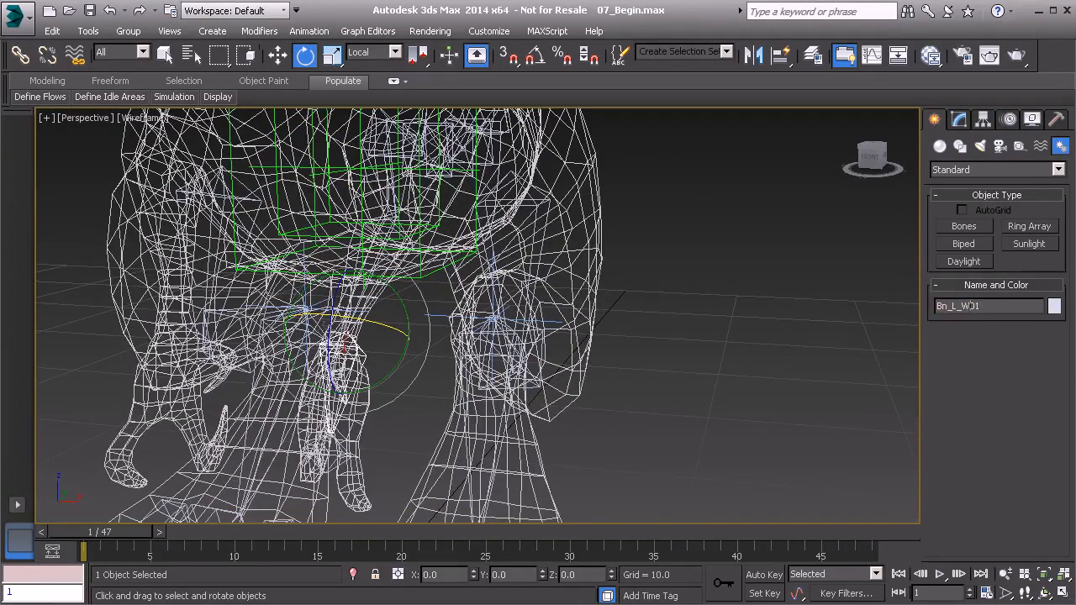
Rename the end bone of the arm chain Be_L_Wrist01, reusing the wrist bone's name
{"action": "middle_click_drag", "start_coordinate": [491, 428], "coordinate": [353, 434]}
{"action": "left_click_drag", "start_coordinate": [1008, 309], "coordinate": [922, 313]}
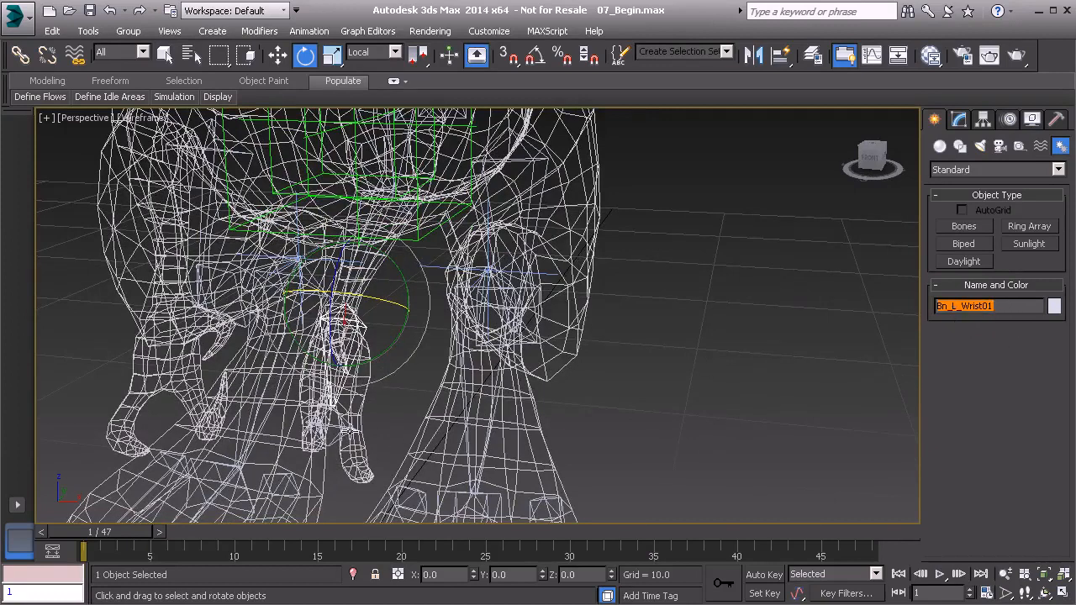
{"action": "left_click", "coordinate": [343, 431]}
{"action": "double_click", "coordinate": [980, 306]}
{"action": "type", "text": "Bn_L_Wrist01"}
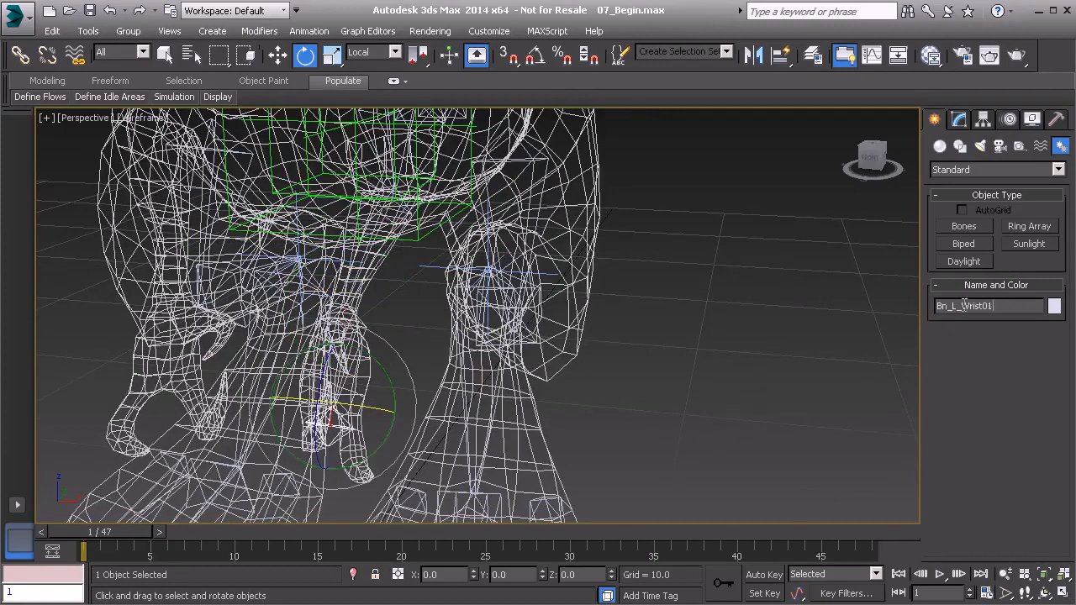
{"action": "left_click", "coordinate": [947, 309]}
{"action": "key", "text": "BackSpace"}
{"action": "type", "text": "e"}
Link the Bn_L_Shoulder01 bone to the larger green box control around the torso as its parent
{"action": "middle_click_drag", "start_coordinate": [495, 288], "coordinate": [546, 293]}
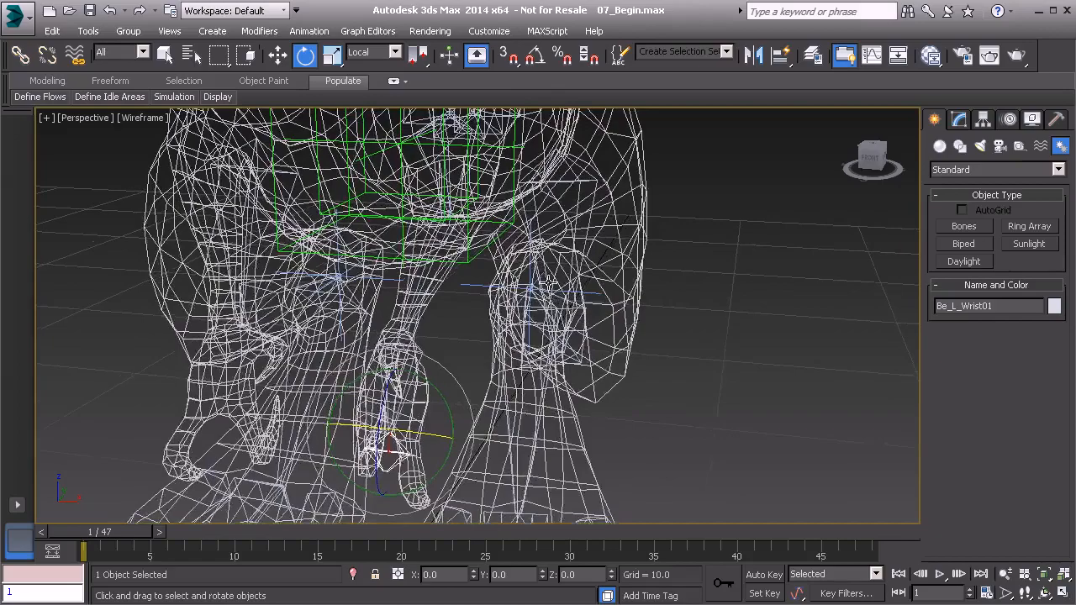
{"action": "middle_click_drag", "start_coordinate": [613, 271], "coordinate": [434, 320], "text": "alt"}
{"action": "left_click", "coordinate": [448, 234]}
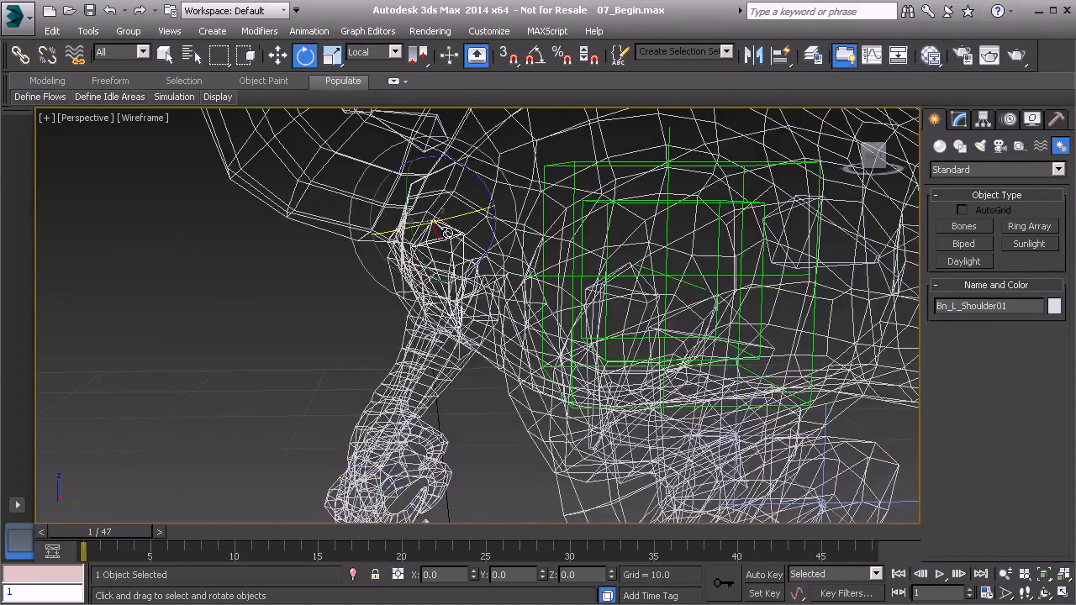
{"action": "left_click", "coordinate": [20, 55]}
{"action": "middle_click_drag", "start_coordinate": [413, 242], "coordinate": [444, 235], "text": "alt"}
{"action": "left_click_drag", "start_coordinate": [450, 236], "coordinate": [623, 235]}
{"action": "left_click_drag", "start_coordinate": [593, 178], "coordinate": [593, 163]}
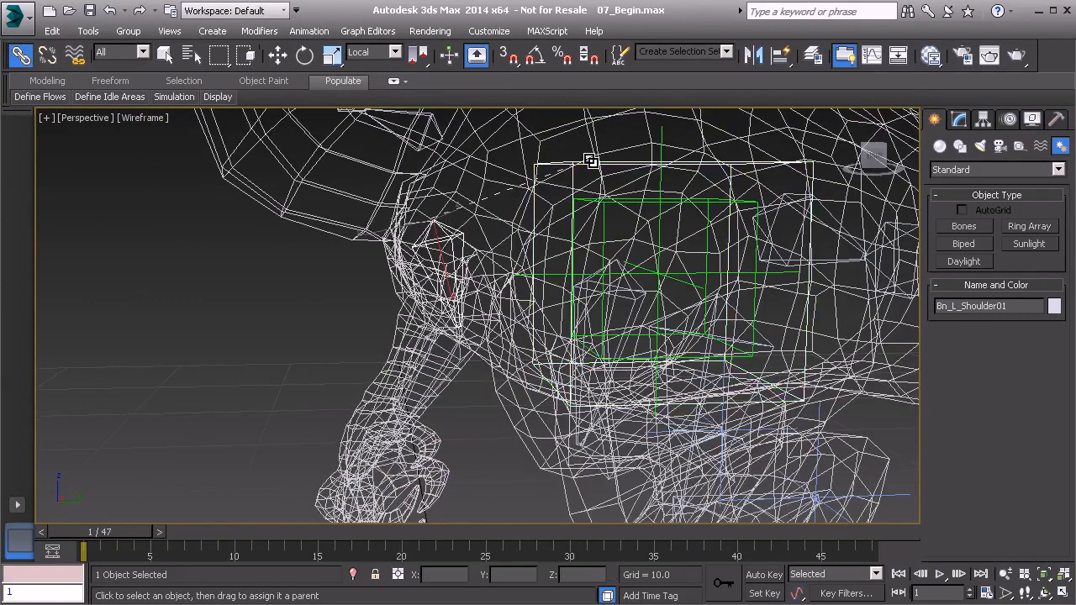
Freeze the transforms of the Bn_L_Shoulder01 bone with its new parent
{"action": "right_click", "coordinate": [176, 293]}
{"action": "left_click", "coordinate": [143, 218]}
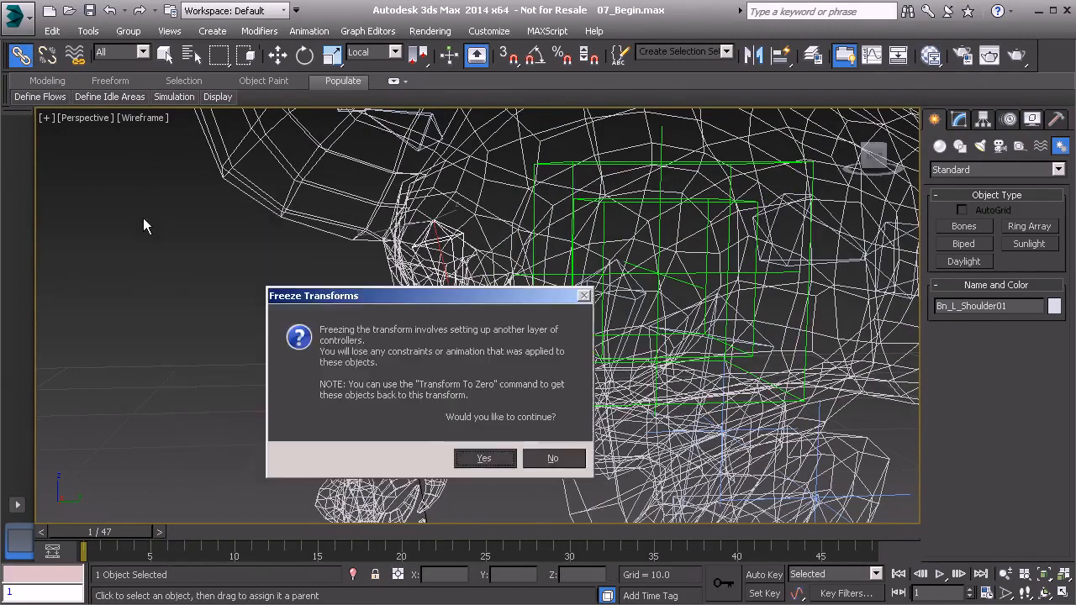
{"action": "left_click", "coordinate": [485, 458]}
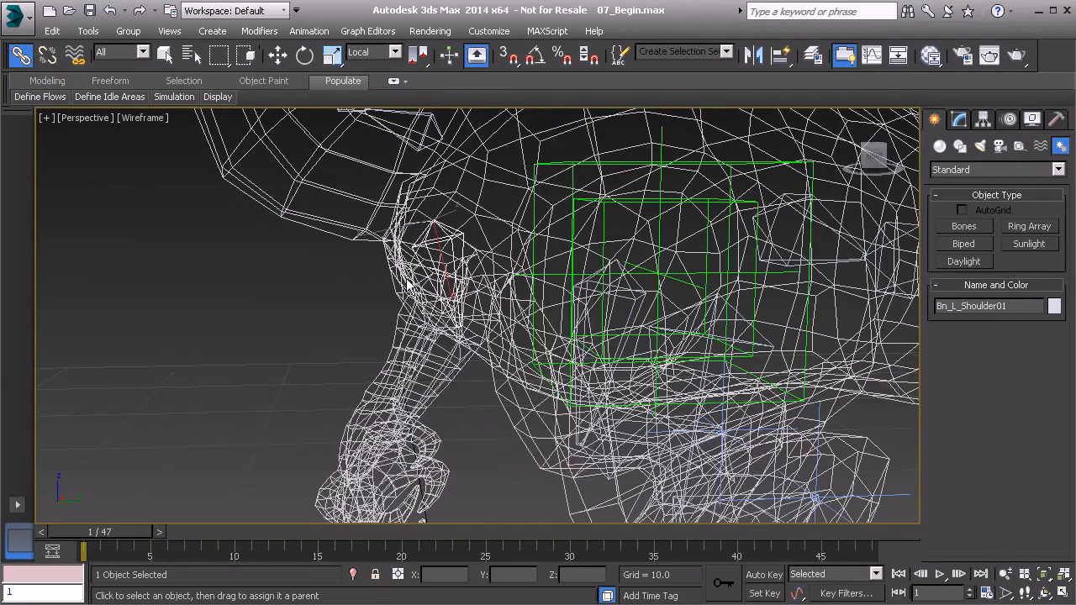
Test the frozen transforms by moving the shoulder bone out of the mesh and resetting it with Transform To Zero
{"action": "middle_click_drag", "start_coordinate": [407, 286], "coordinate": [467, 292], "text": "alt"}
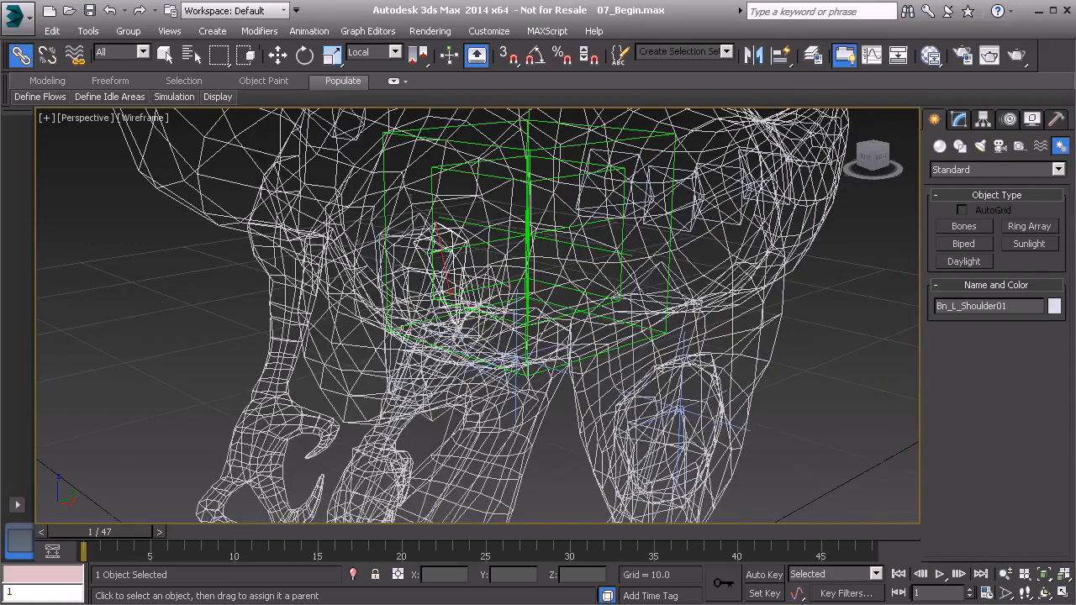
{"action": "middle_click_drag", "start_coordinate": [421, 338], "coordinate": [445, 293], "text": "alt"}
{"action": "key", "text": "w"}
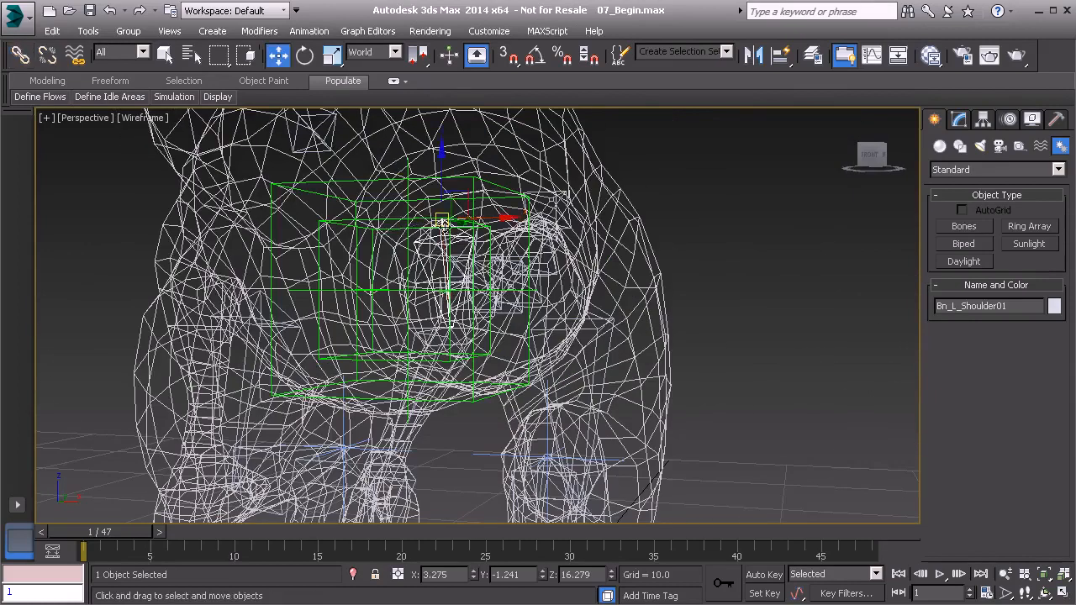
{"action": "left_click_drag", "start_coordinate": [446, 223], "coordinate": [385, 224]}
{"action": "middle_click_drag", "start_coordinate": [413, 250], "coordinate": [401, 277], "text": "alt"}
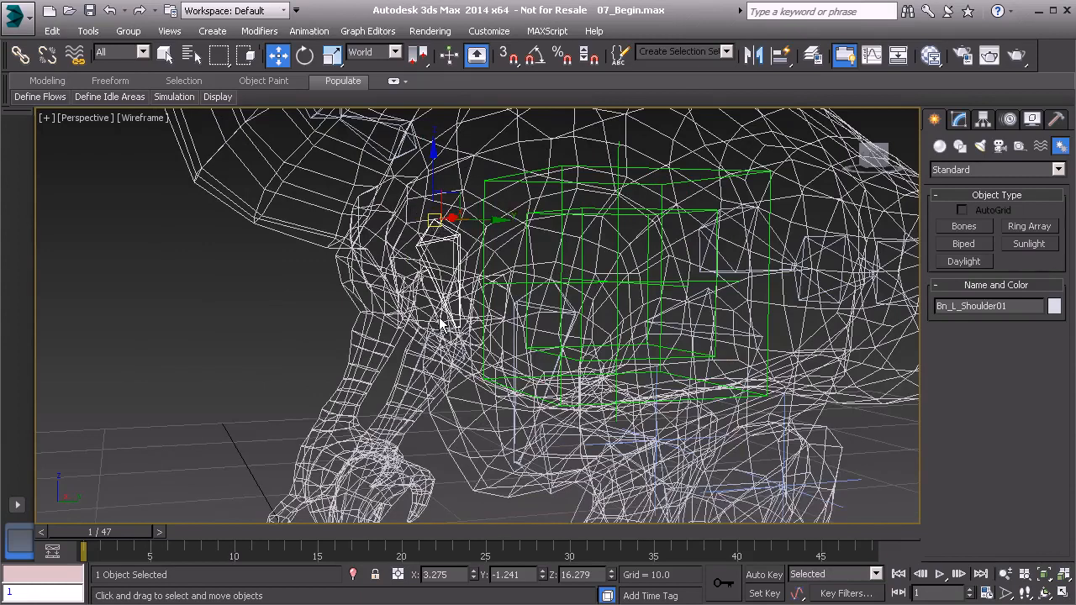
{"action": "left_click_drag", "start_coordinate": [435, 220], "coordinate": [226, 232]}
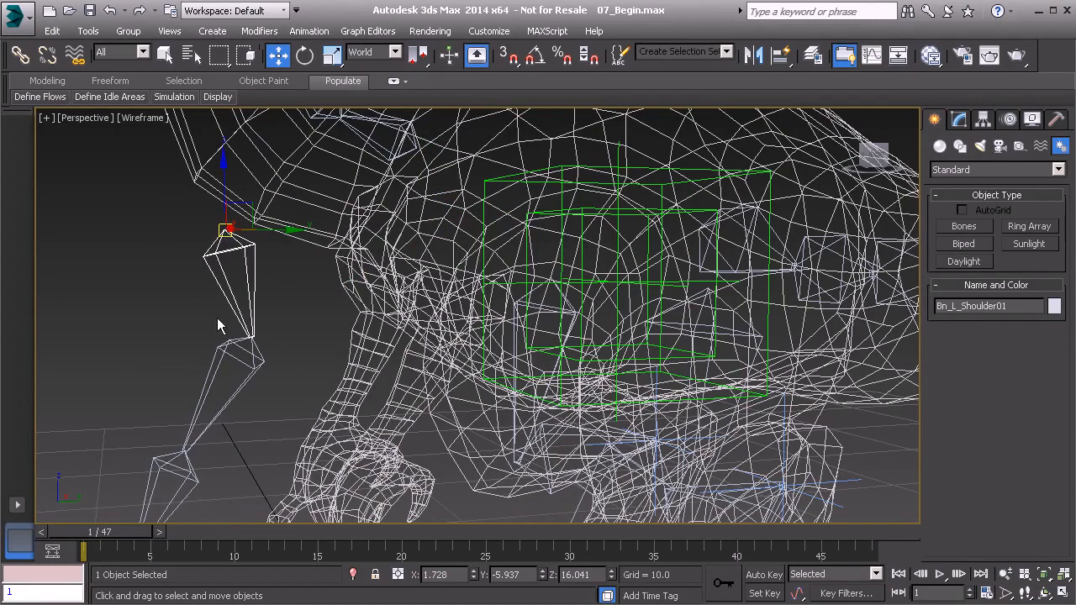
{"action": "right_click", "coordinate": [169, 279]}
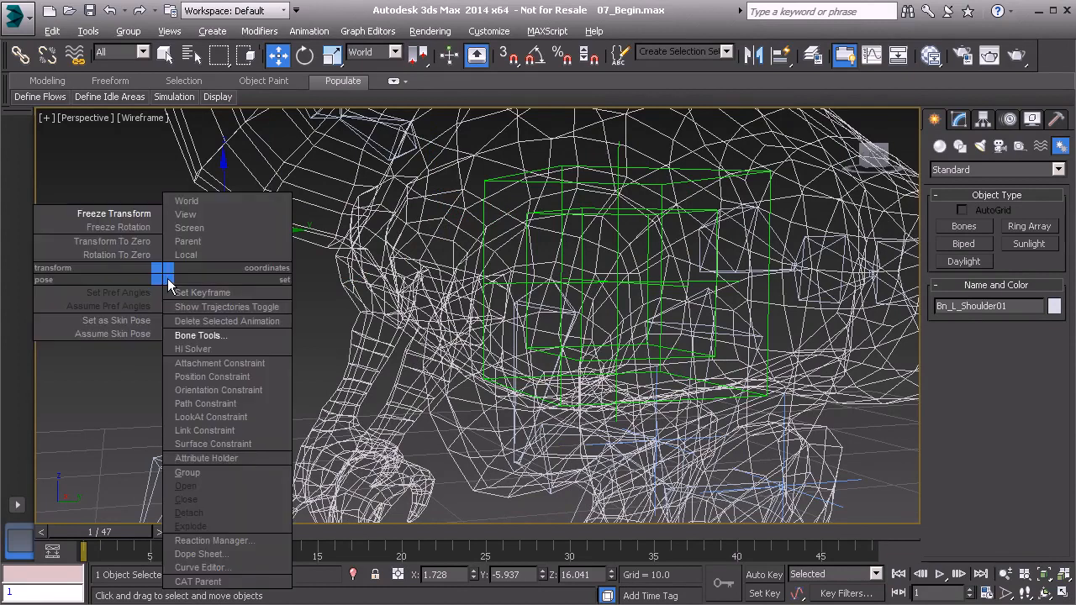
{"action": "left_click", "coordinate": [139, 245]}
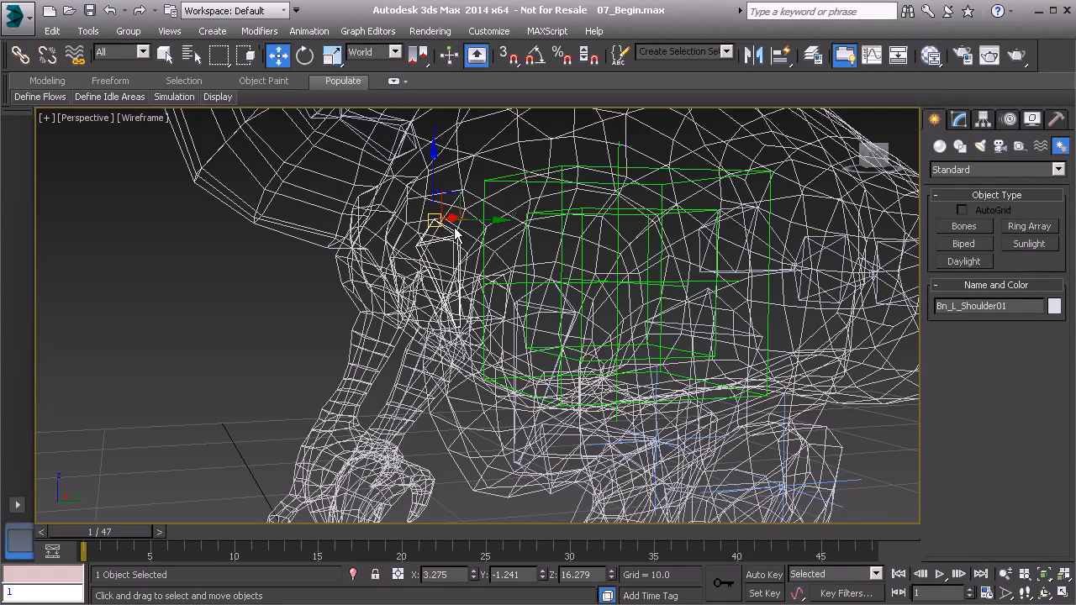
Clear the selection and examine the arm chain and hand area of the mesh from several angles
{"action": "middle_click_drag", "start_coordinate": [439, 240], "coordinate": [519, 249], "text": "alt"}
{"action": "left_click", "coordinate": [698, 271]}
{"action": "middle_click_drag", "start_coordinate": [698, 270], "coordinate": [512, 286], "text": "alt"}
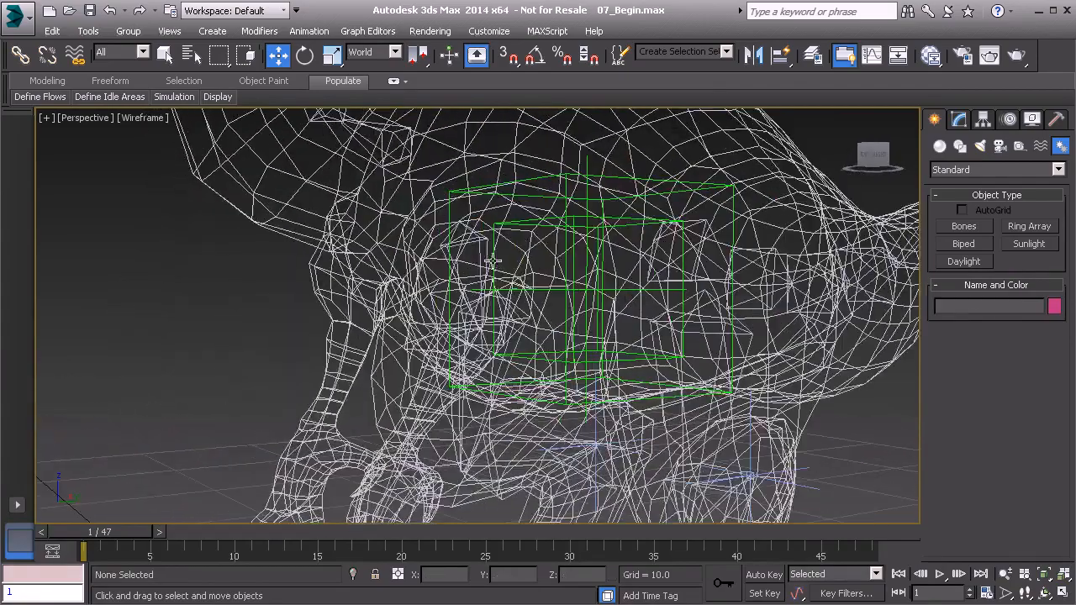
{"action": "middle_click_drag", "start_coordinate": [488, 251], "coordinate": [478, 271], "text": "alt"}
{"action": "scroll", "coordinate": [451, 381], "scroll_direction": "up", "scroll_amount": 6}
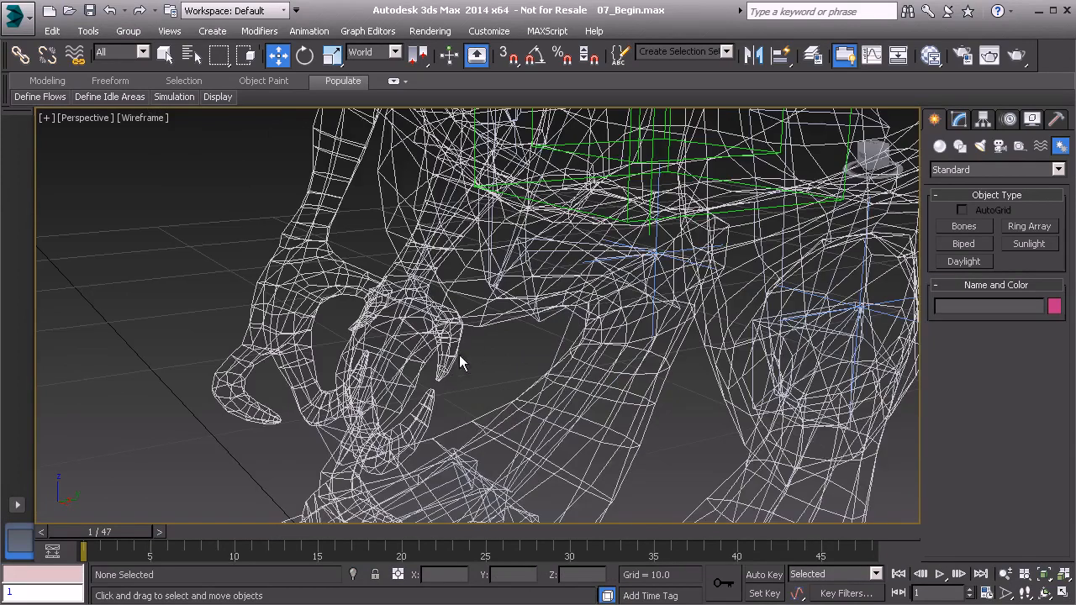
{"action": "scroll", "coordinate": [433, 398], "scroll_direction": "down", "scroll_amount": 5}
{"action": "middle_click_drag", "start_coordinate": [433, 398], "coordinate": [439, 277], "text": "alt"}
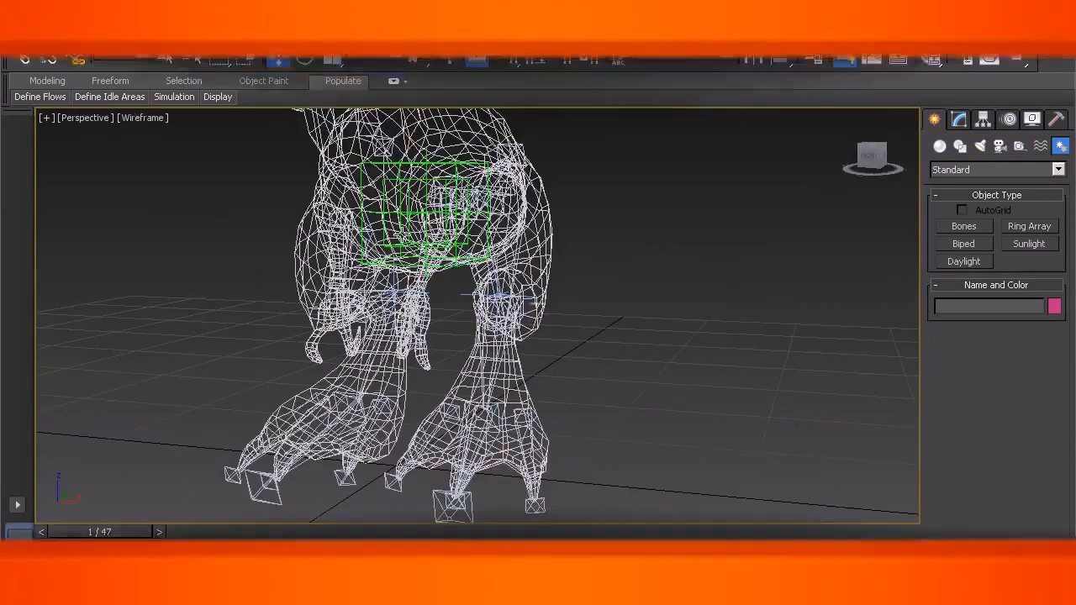